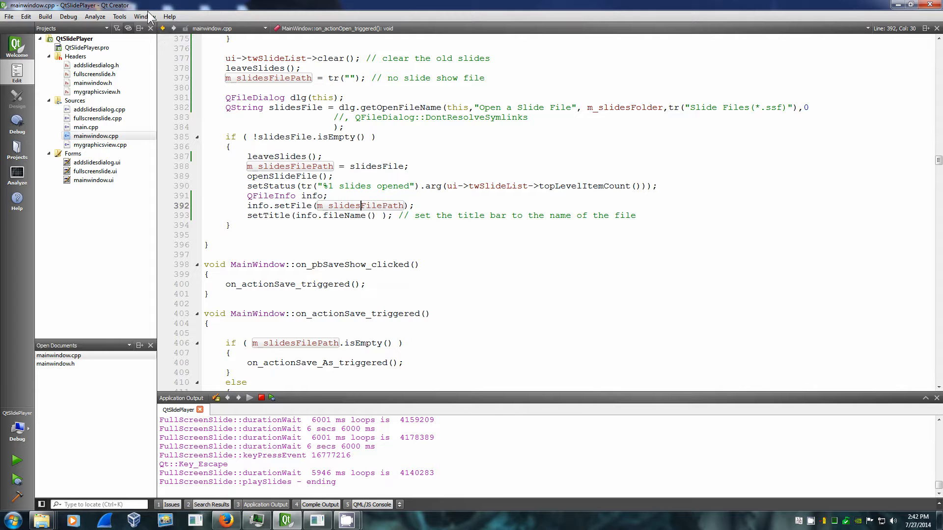
- Switch from Qt Creator to QtSlidePlayer and set the slides folder to E:\MMO_Pictures\Armor90\2014_07
{"action": "left_click", "coordinate": [897, 6]}
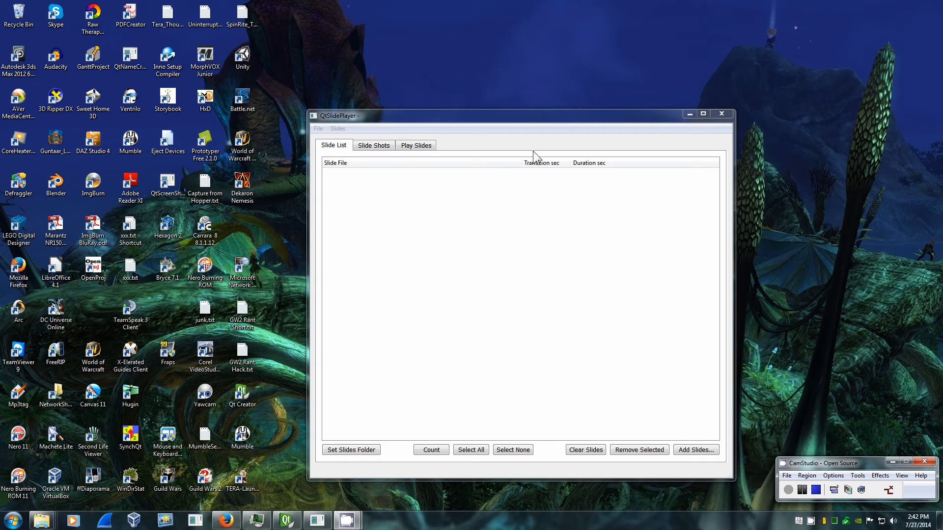
{"action": "left_click_drag", "start_coordinate": [379, 114], "coordinate": [372, 115]}
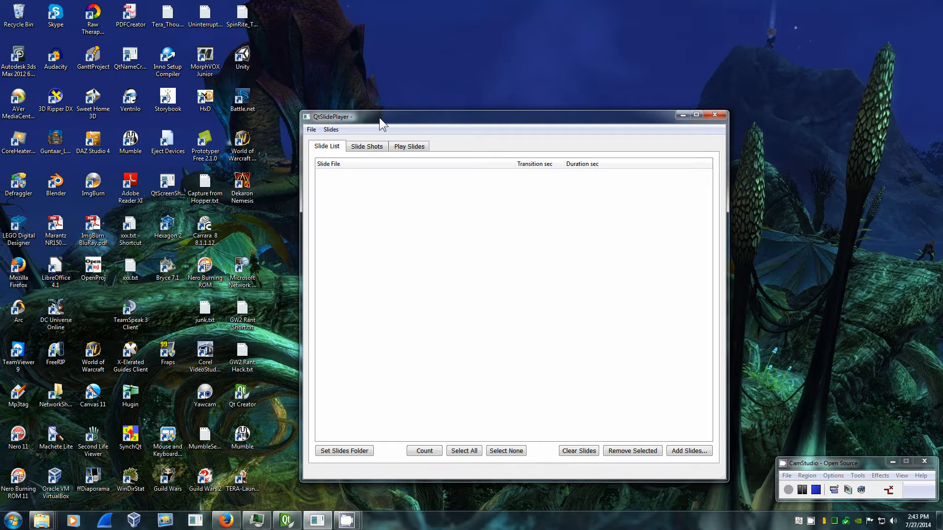
{"action": "left_click", "coordinate": [355, 453]}
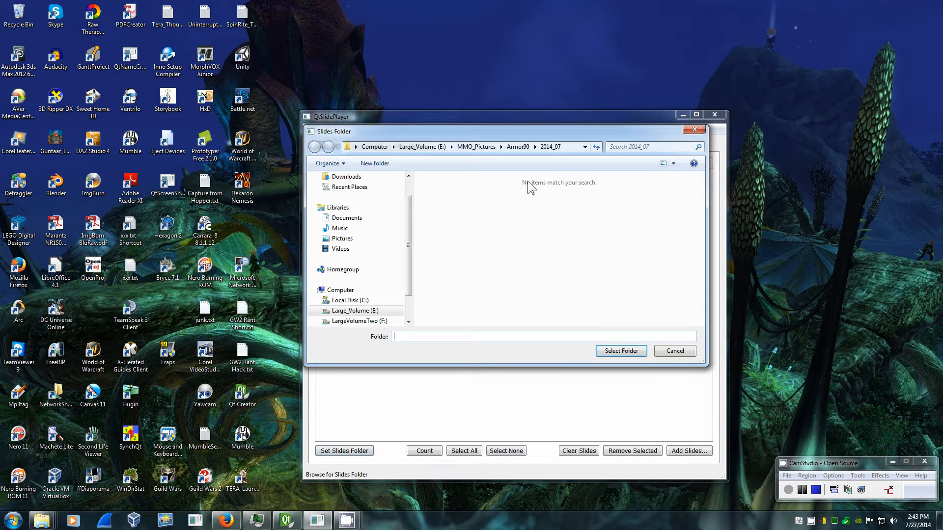
{"action": "left_click", "coordinate": [519, 147]}
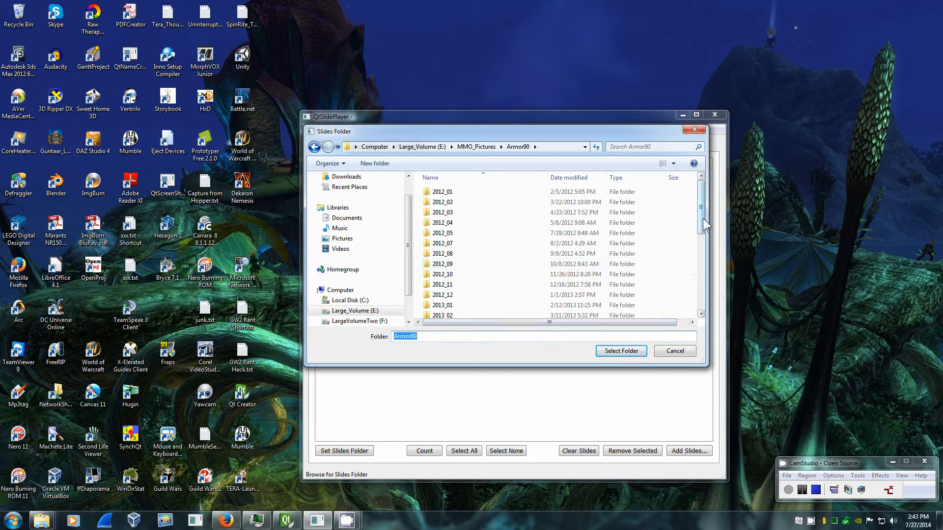
{"action": "left_click_drag", "start_coordinate": [703, 218], "coordinate": [694, 303]}
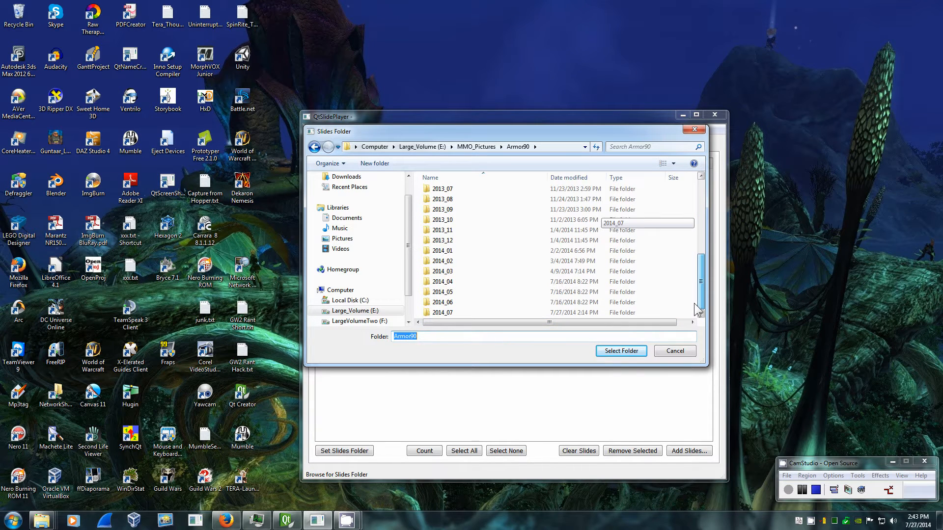
{"action": "left_click", "coordinate": [430, 313]}
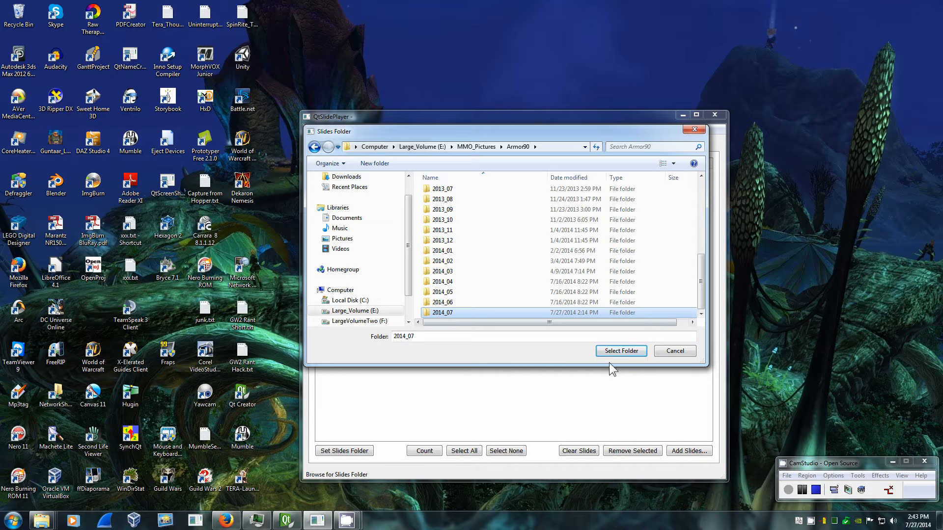
{"action": "left_click", "coordinate": [611, 350]}
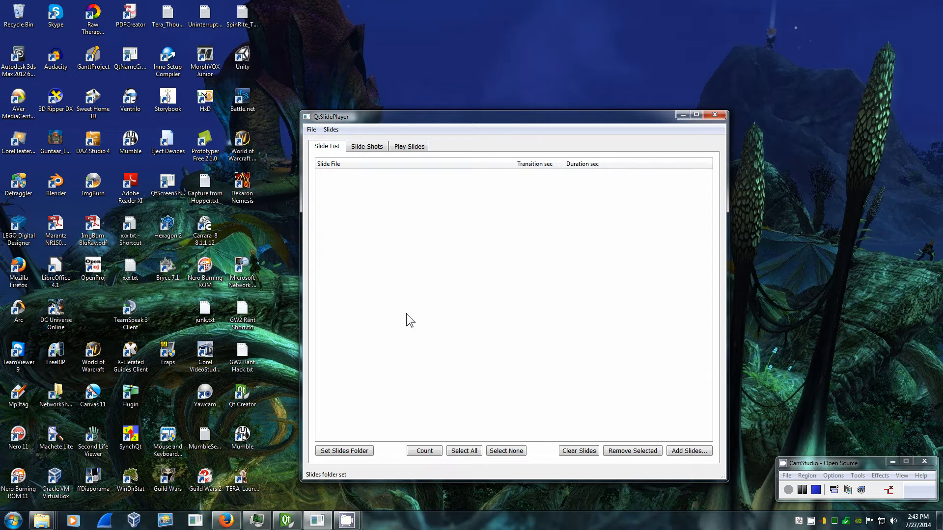
{"action": "left_click", "coordinate": [311, 130]}
{"action": "mouse_move", "coordinate": [331, 129]}
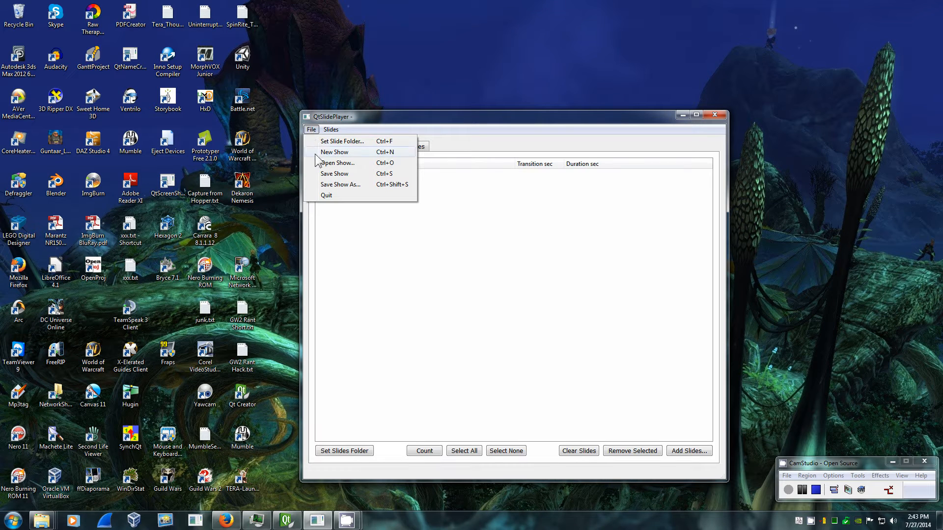
{"action": "left_click", "coordinate": [366, 118]}
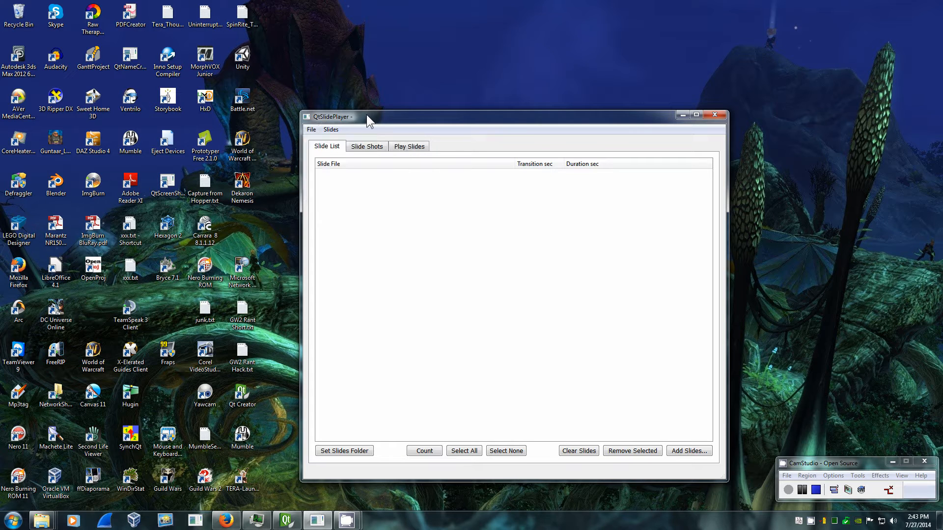
- Start adding slides from the 2014_07 folder and stop the loading of the image previews
{"action": "left_click", "coordinate": [705, 451]}
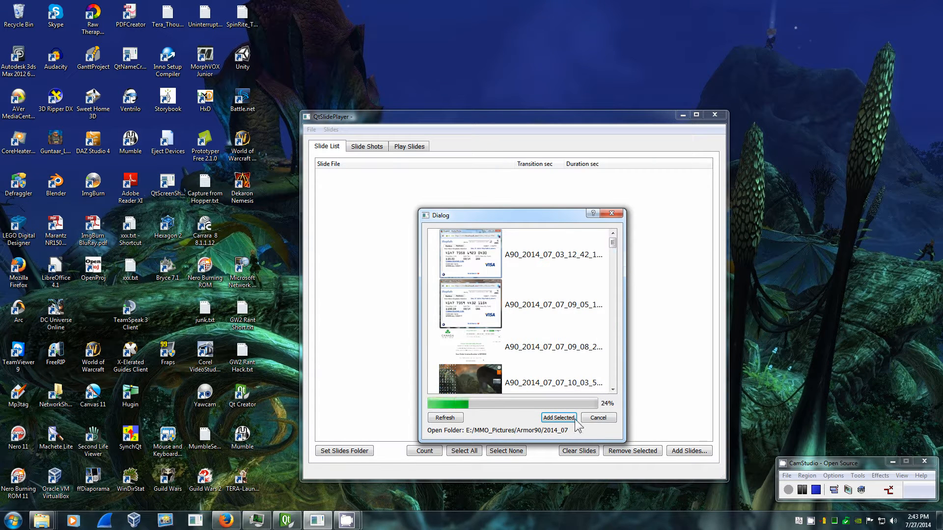
{"action": "left_click_drag", "start_coordinate": [613, 241], "coordinate": [612, 330]}
{"action": "left_click", "coordinate": [599, 418]}
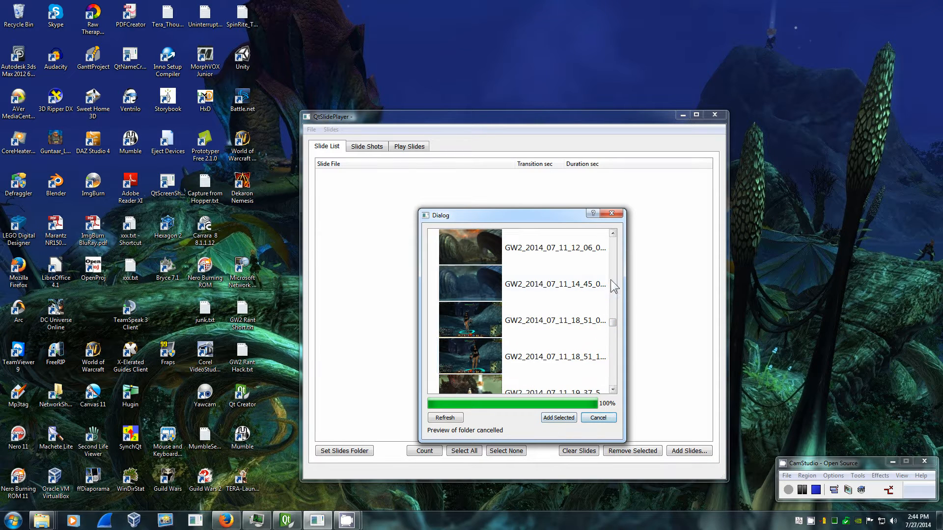
- Select the two GW2_2014_07_11_18_51 images and the first GW2_2014_07_13_11_23 image for the slide show
{"action": "mouse_move", "coordinate": [615, 322]}
{"action": "left_mouse_down"}
{"action": "mouse_move", "coordinate": [615, 313]}
{"action": "mouse_move", "coordinate": [613, 324]}
{"action": "left_mouse_up"}
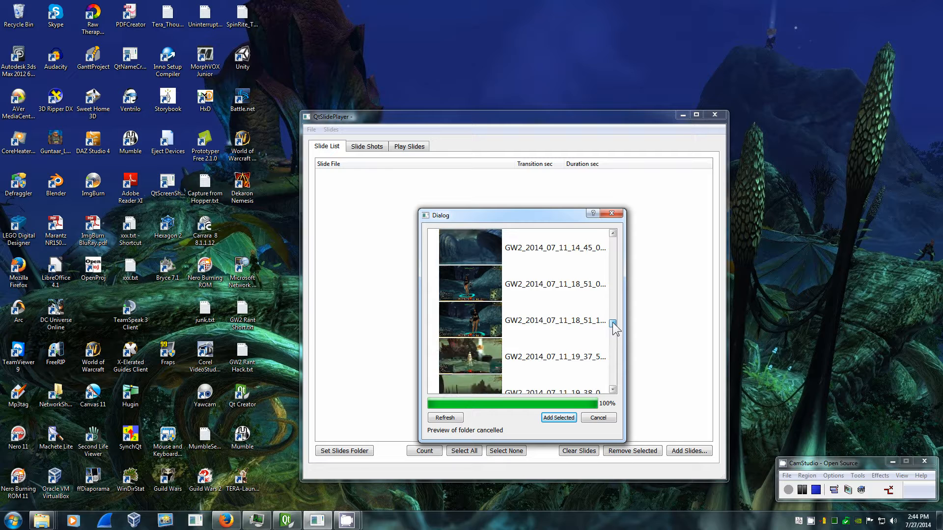
{"action": "left_click", "coordinate": [476, 286]}
{"action": "left_click", "coordinate": [481, 314], "text": "ctrl"}
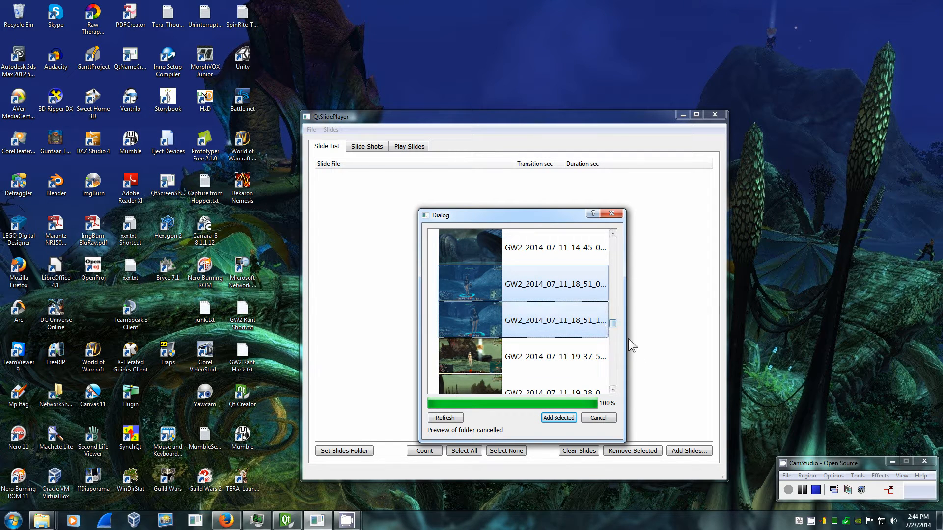
{"action": "scroll", "coordinate": [615, 328], "scroll_direction": "down", "scroll_amount": 3}
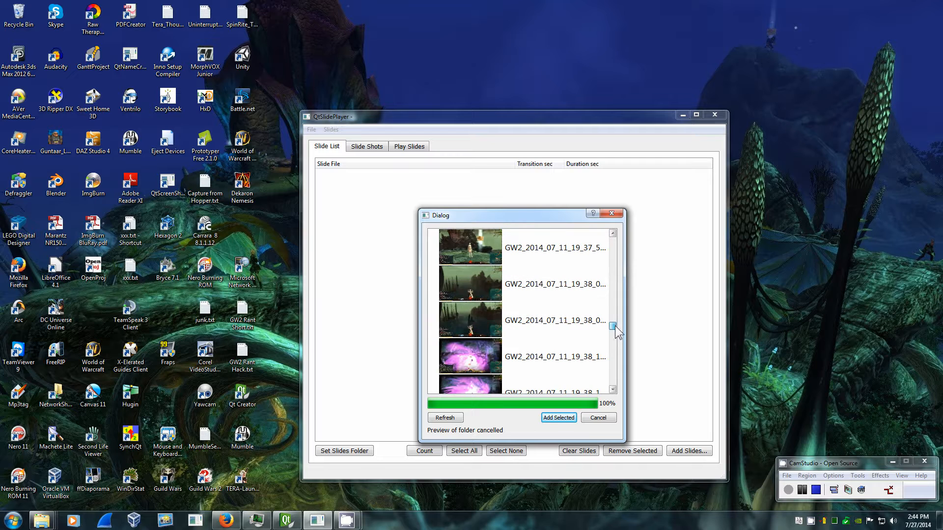
{"action": "left_click_drag", "start_coordinate": [615, 330], "coordinate": [616, 334]}
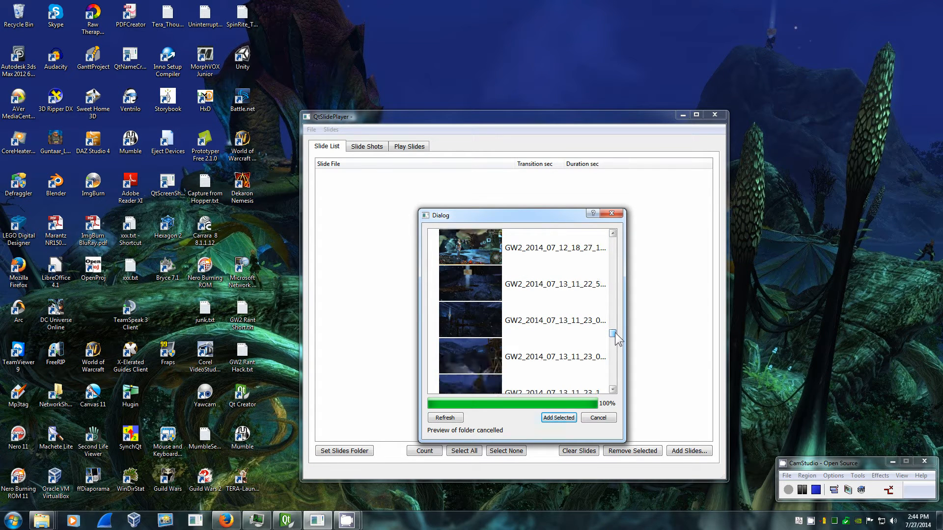
{"action": "left_click", "coordinate": [472, 314]}
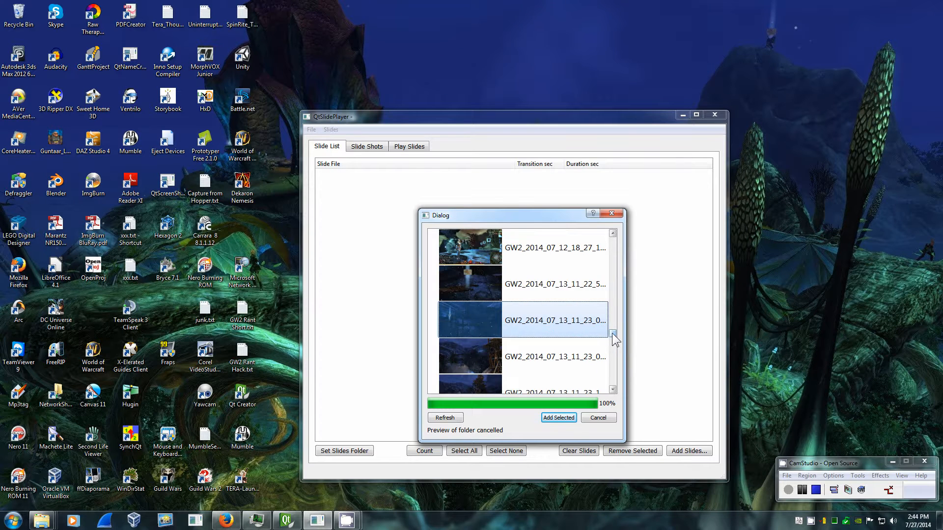
- Also select the GW2_2014_07_14_16_10 and GW2_2014_07_16_14_19 images, and add the selected images to the slide list
{"action": "left_click_drag", "start_coordinate": [613, 335], "coordinate": [613, 341]}
{"action": "left_click", "coordinate": [506, 328]}
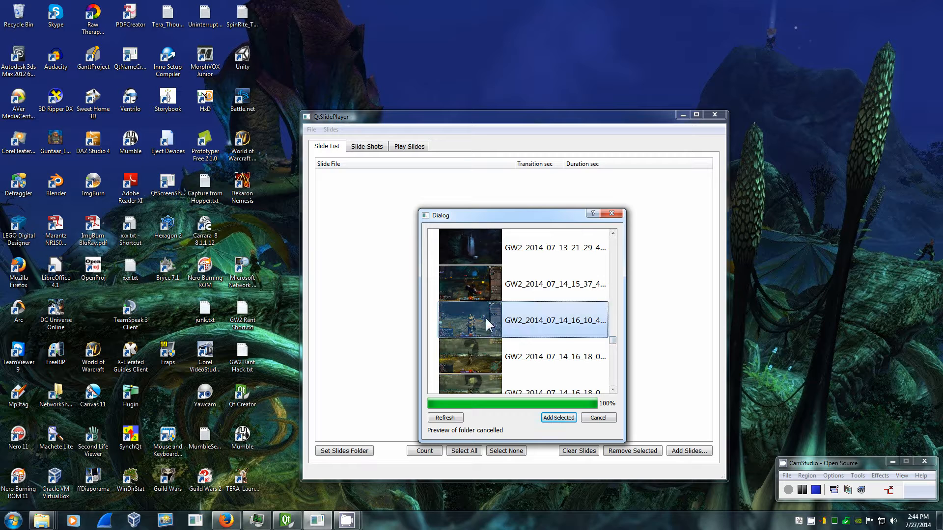
{"action": "left_click_drag", "start_coordinate": [614, 341], "coordinate": [616, 357]}
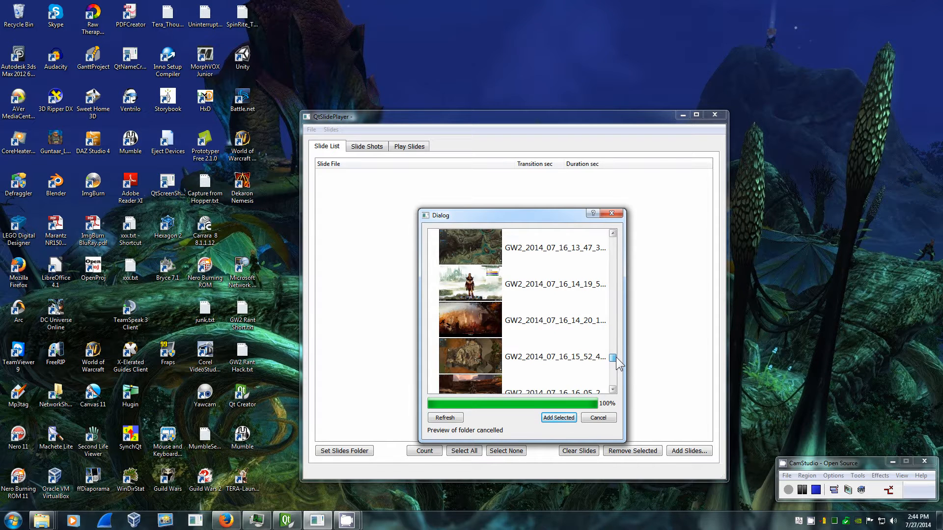
{"action": "left_click", "coordinate": [543, 295]}
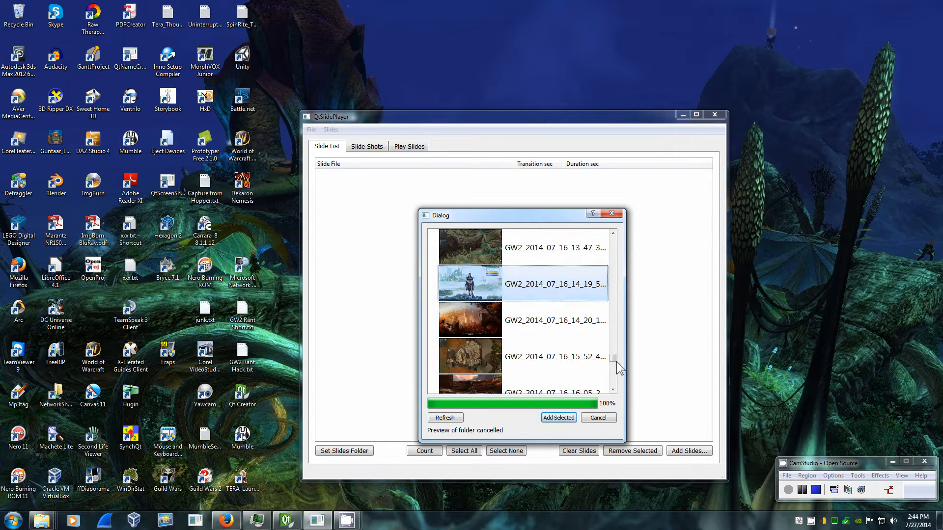
{"action": "left_click_drag", "start_coordinate": [613, 358], "coordinate": [619, 388]}
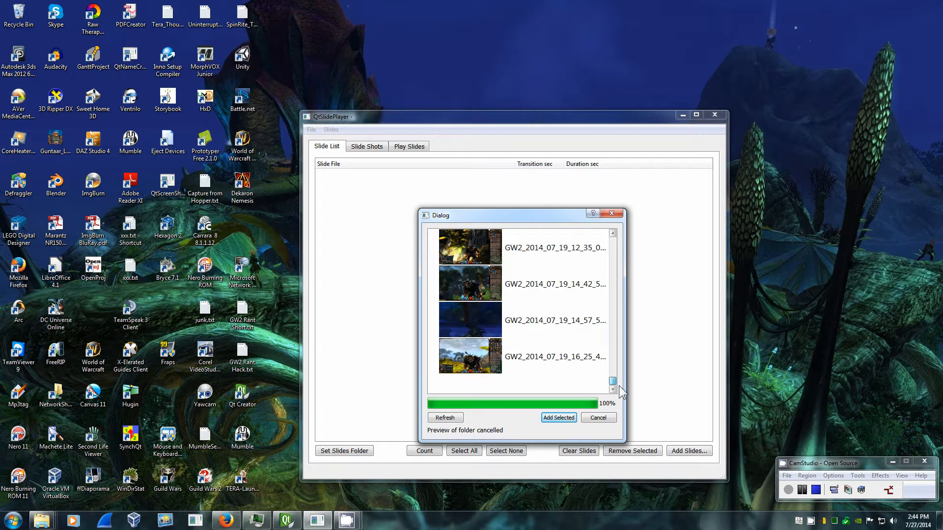
{"action": "left_click", "coordinate": [566, 419]}
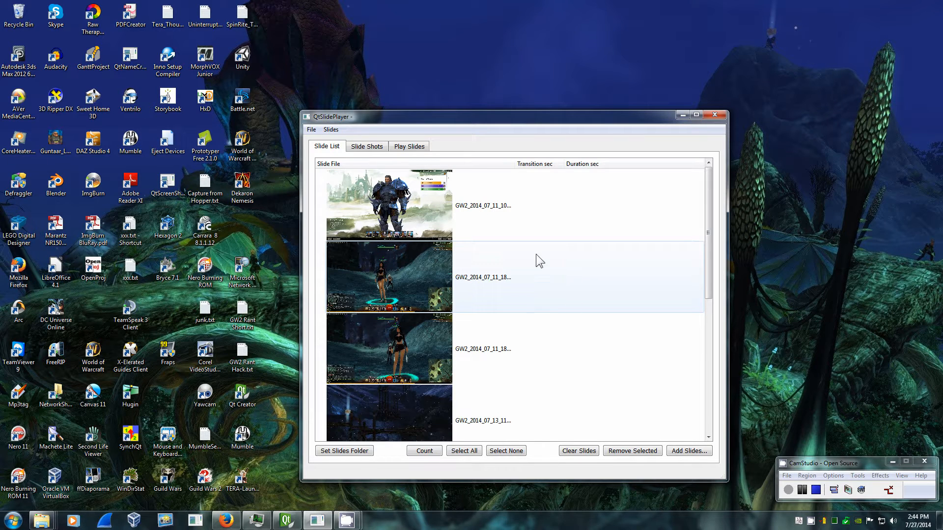
- Save the slide show in the 2014_07 folder as GW2Test02.ssf
{"action": "left_click", "coordinate": [311, 130]}
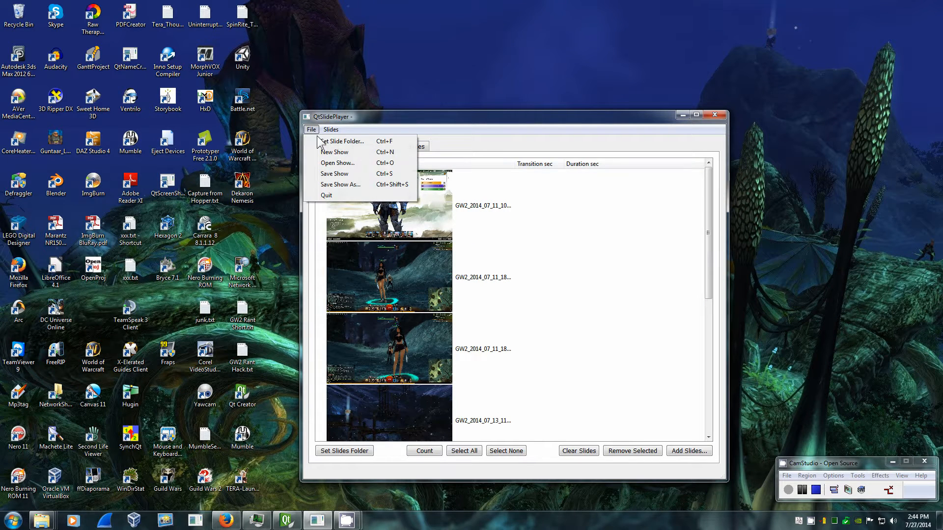
{"action": "left_click", "coordinate": [334, 173]}
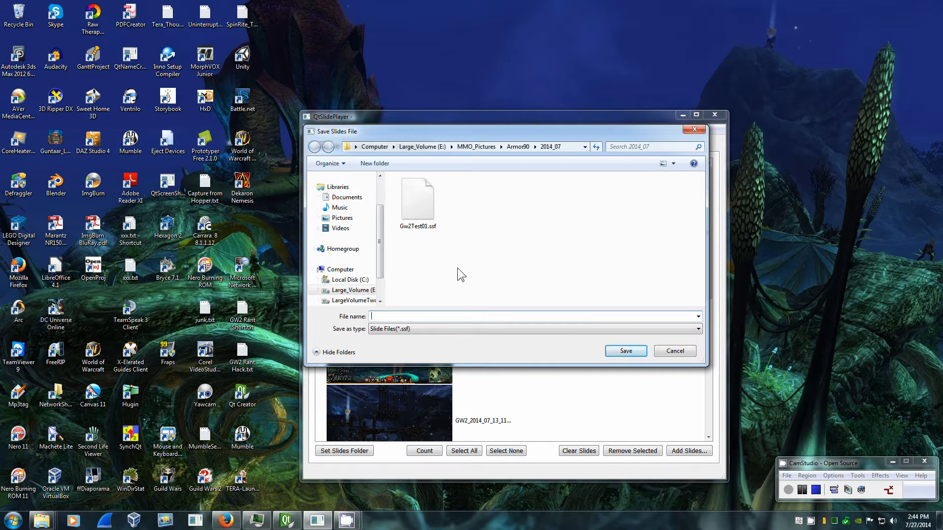
{"action": "type", "text": "GW2"}
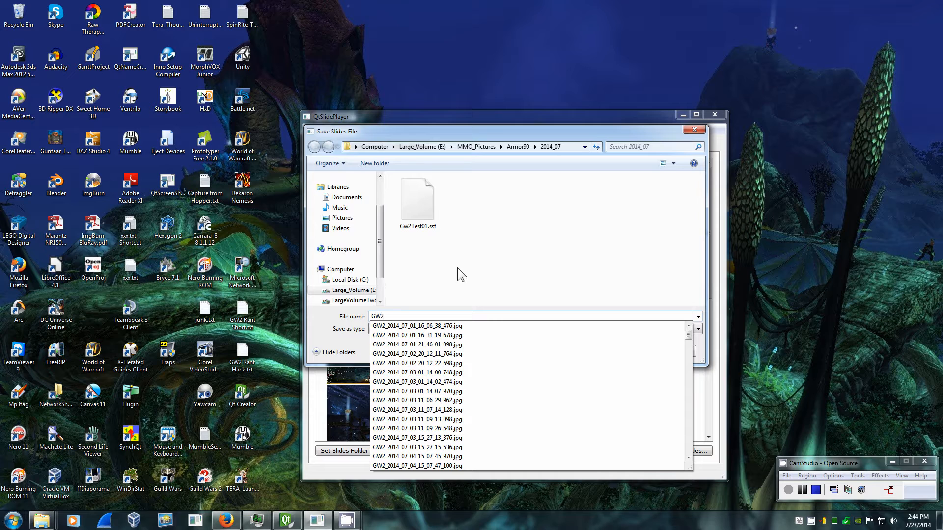
{"action": "type", "text": "Test02"}
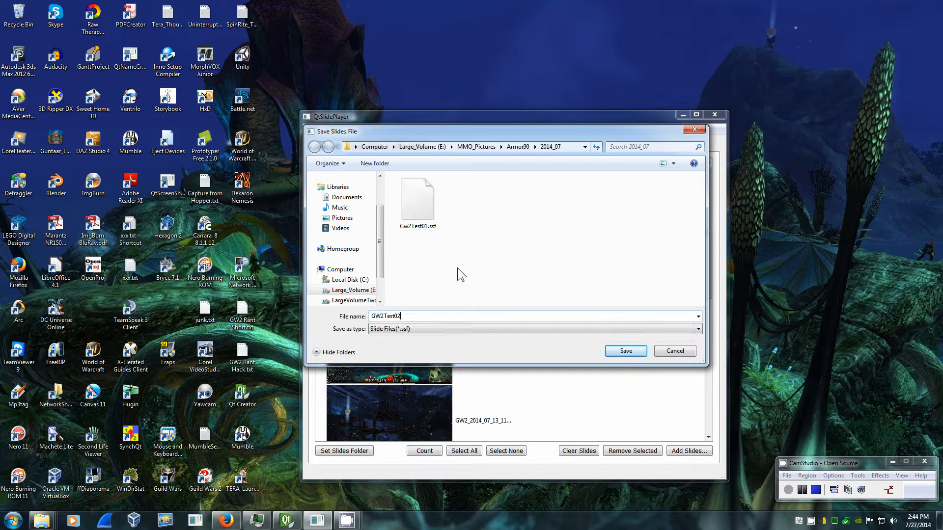
{"action": "type", "text": ".ssf"}
{"action": "key", "text": "Return"}
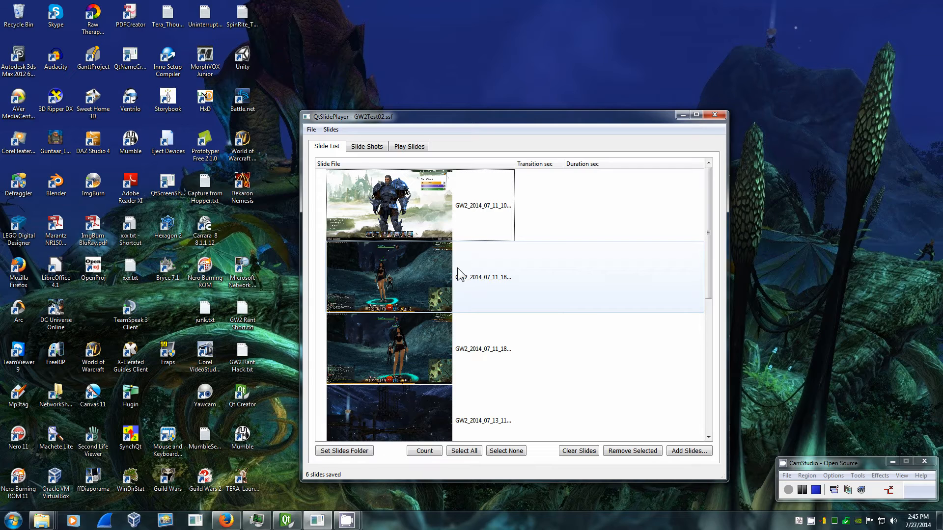
- Reorder the slide list by moving the first slide to second place and back to the first place
{"action": "mouse_move", "coordinate": [709, 231]}
{"action": "left_mouse_down"}
{"action": "mouse_move", "coordinate": [706, 410]}
{"action": "mouse_move", "coordinate": [723, 220]}
{"action": "left_mouse_up"}
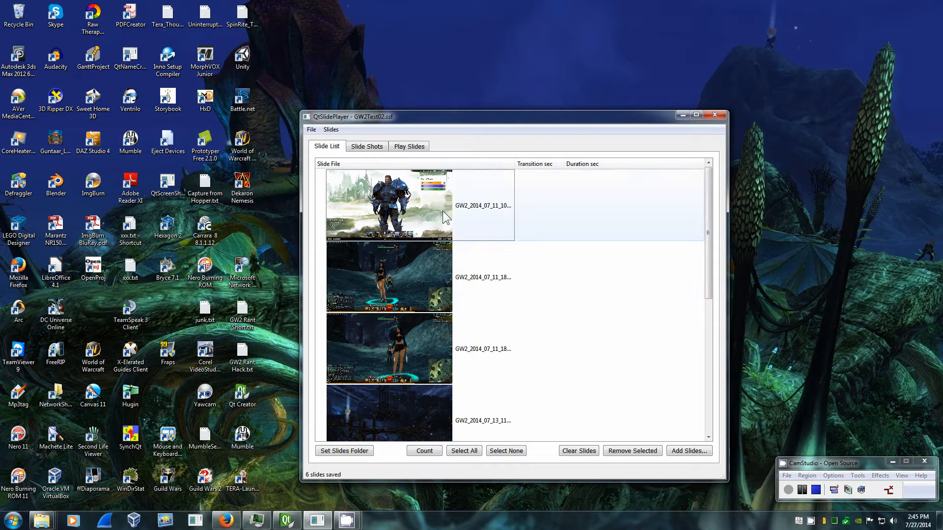
{"action": "left_click_drag", "start_coordinate": [410, 212], "coordinate": [483, 322]}
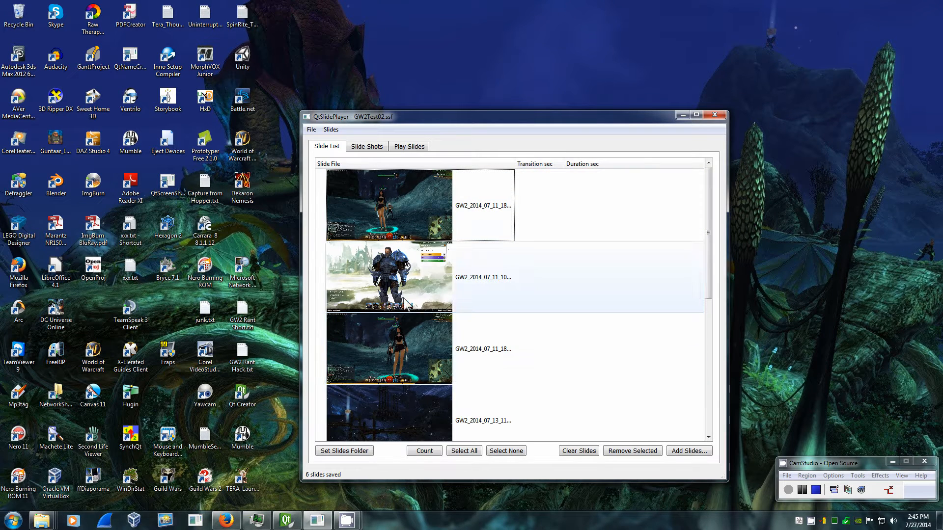
{"action": "left_click", "coordinate": [418, 306]}
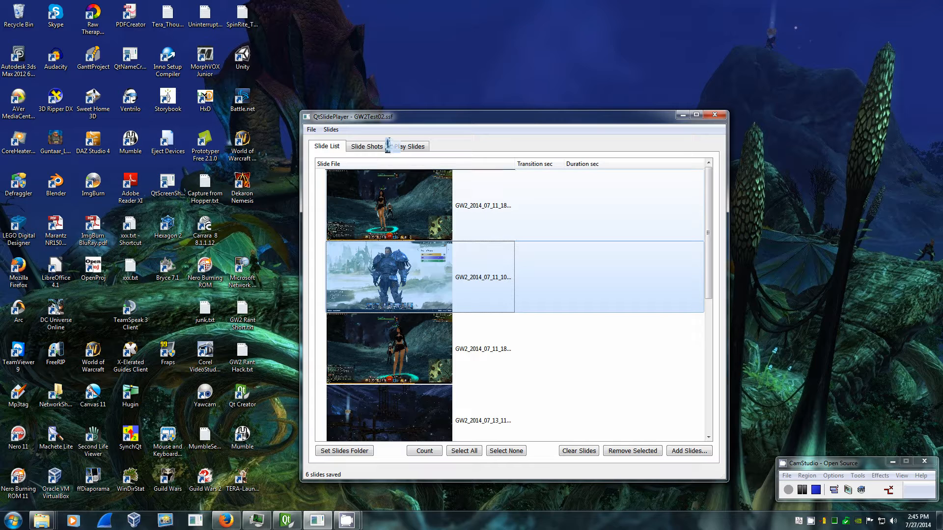
{"action": "left_click_drag", "start_coordinate": [388, 145], "coordinate": [389, 148]}
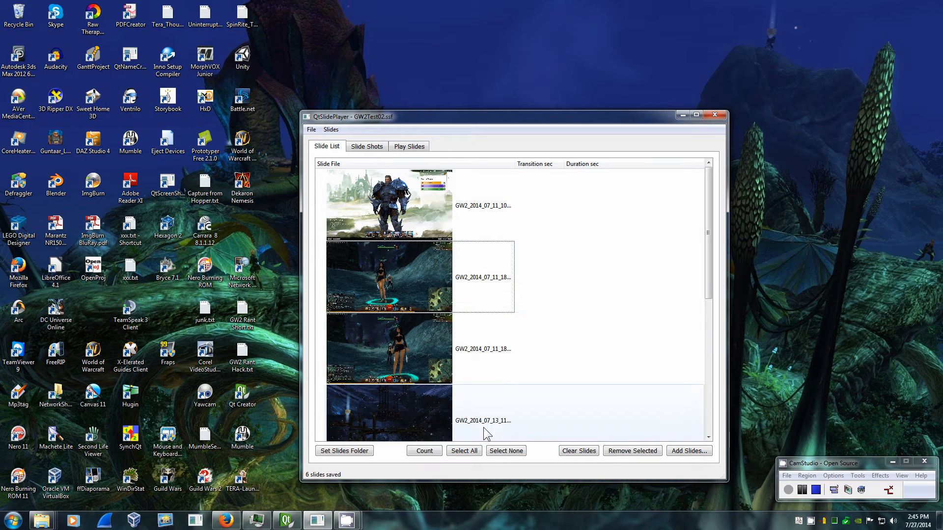
- Move the GW2_2014_07_13_11 night-scene slide up to second place and review the order of the whole slide list
{"action": "left_click_drag", "start_coordinate": [484, 427], "coordinate": [410, 221]}
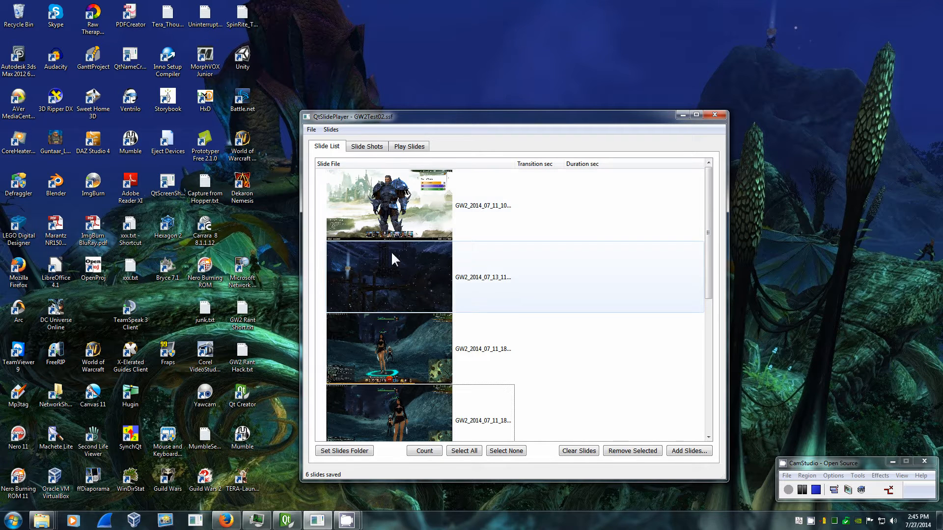
{"action": "scroll", "coordinate": [514, 354], "scroll_direction": "down", "scroll_amount": 2}
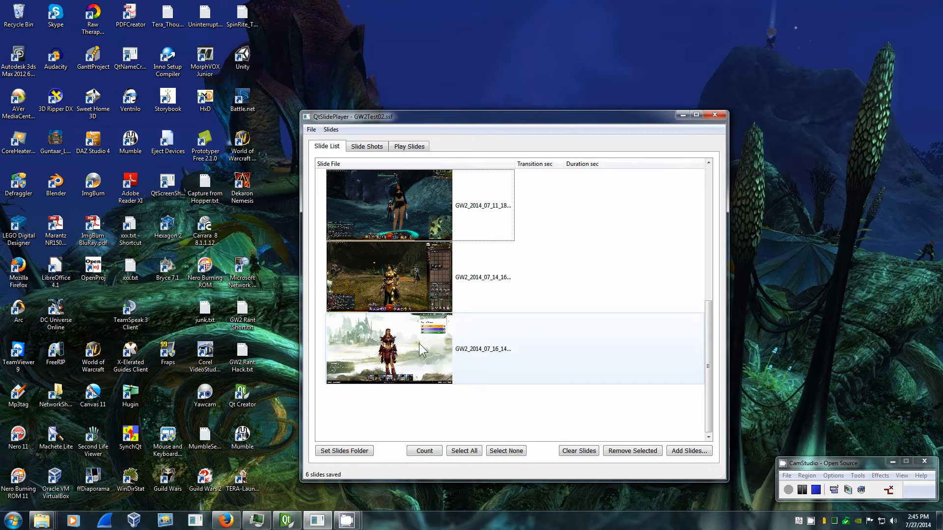
{"action": "scroll", "coordinate": [420, 344], "scroll_direction": "up", "scroll_amount": 2}
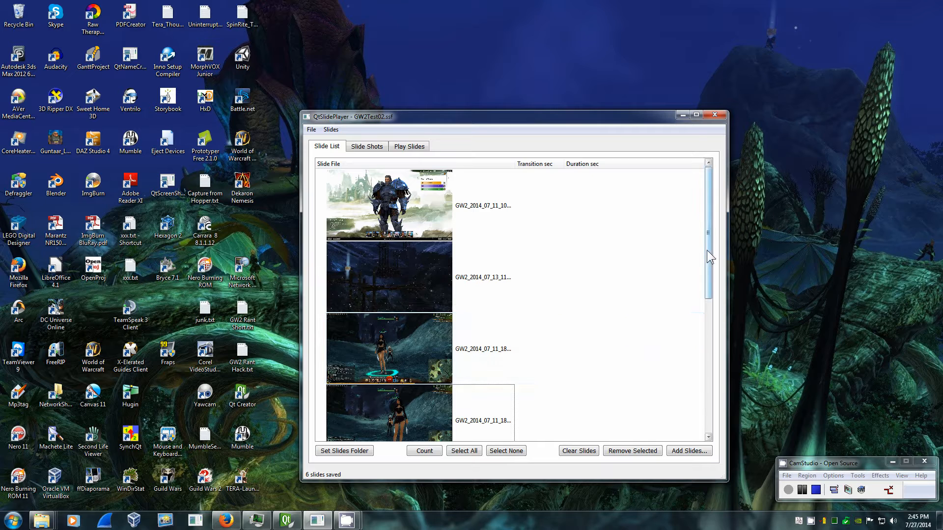
{"action": "left_click_drag", "start_coordinate": [708, 251], "coordinate": [717, 189]}
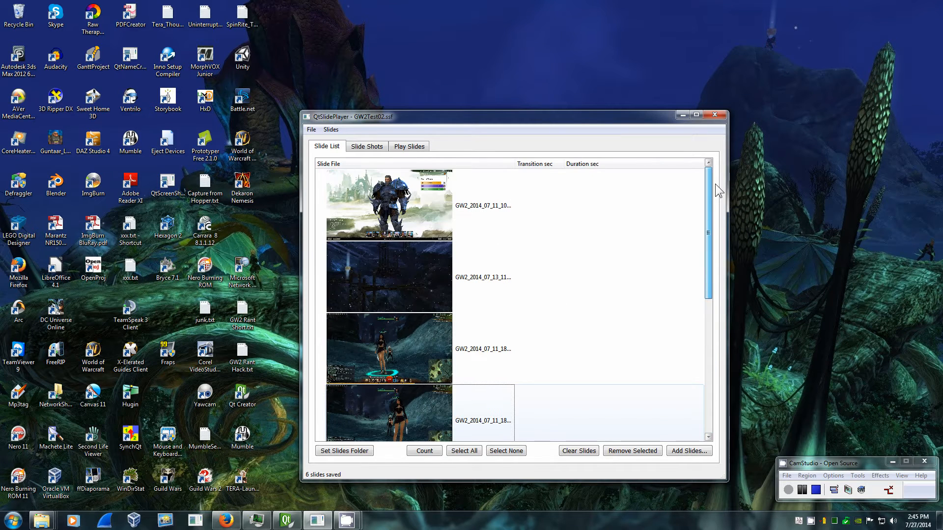
- Open the first slide's shot setup and zoom and pan the armoured character's image until the whole picture fills the frame
{"action": "left_click", "coordinate": [361, 148]}
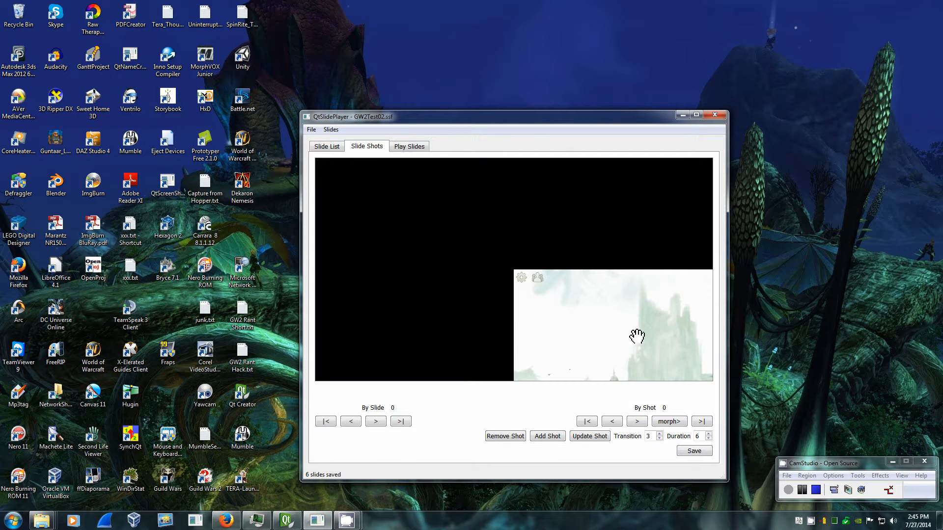
{"action": "left_click_drag", "start_coordinate": [638, 338], "coordinate": [428, 252]}
{"action": "scroll", "coordinate": [583, 291], "scroll_direction": "down", "scroll_amount": 2}
{"action": "scroll", "coordinate": [583, 291], "scroll_direction": "down", "scroll_amount": 3}
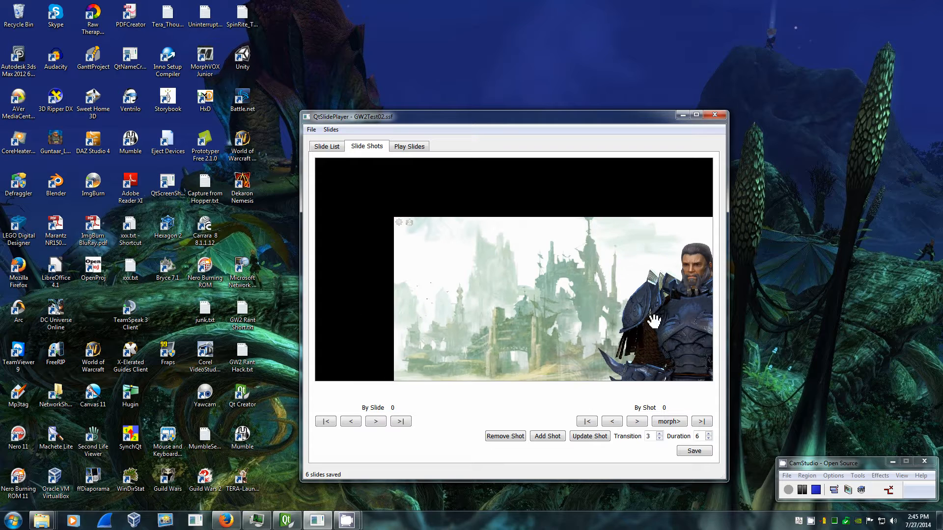
{"action": "scroll", "coordinate": [562, 278], "scroll_direction": "down", "scroll_amount": 1}
{"action": "scroll", "coordinate": [561, 278], "scroll_direction": "up", "scroll_amount": 5}
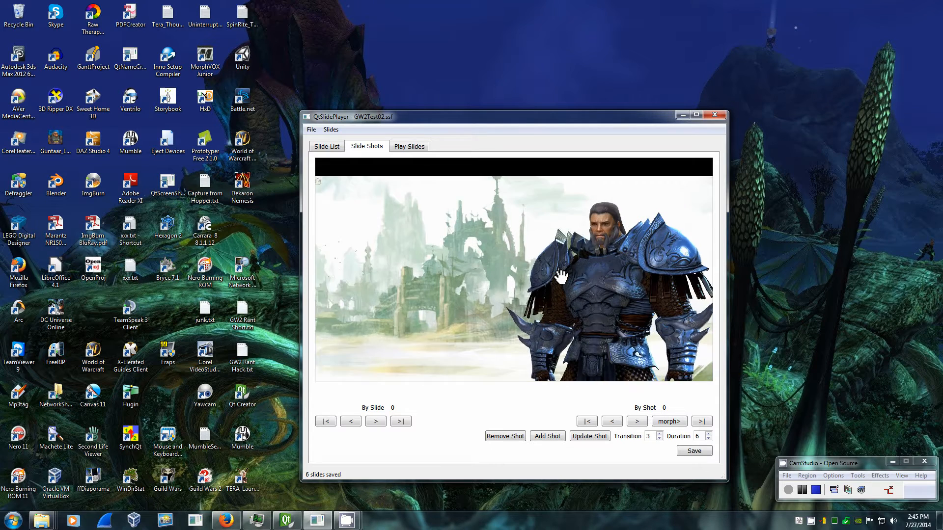
{"action": "scroll", "coordinate": [562, 278], "scroll_direction": "down", "scroll_amount": 3}
{"action": "left_click_drag", "start_coordinate": [580, 303], "coordinate": [522, 258]}
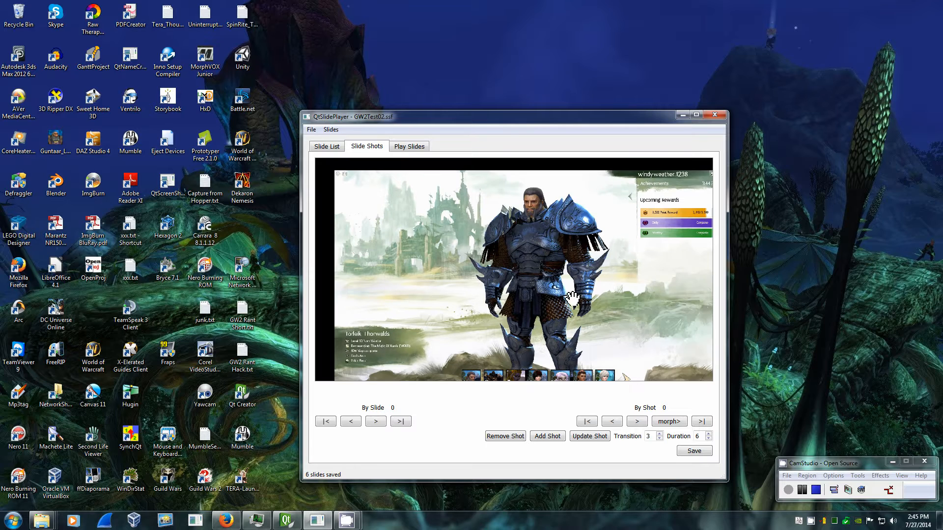
{"action": "scroll", "coordinate": [555, 289], "scroll_direction": "down", "scroll_amount": 1}
{"action": "left_click_drag", "start_coordinate": [556, 289], "coordinate": [552, 289]}
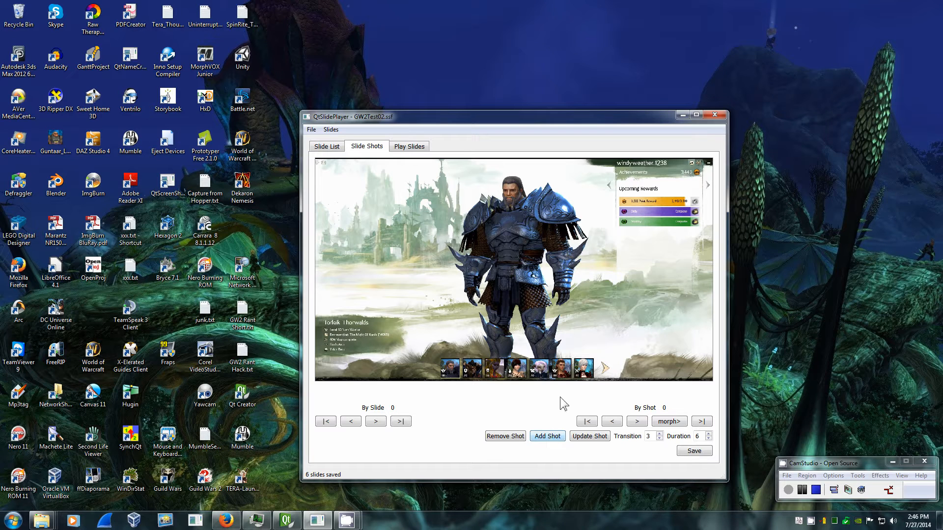
{"action": "mouse_move", "coordinate": [568, 308]}
{"action": "left_mouse_down"}
{"action": "mouse_move", "coordinate": [557, 302]}
{"action": "mouse_move", "coordinate": [576, 306]}
{"action": "mouse_move", "coordinate": [567, 302]}
{"action": "left_mouse_up"}
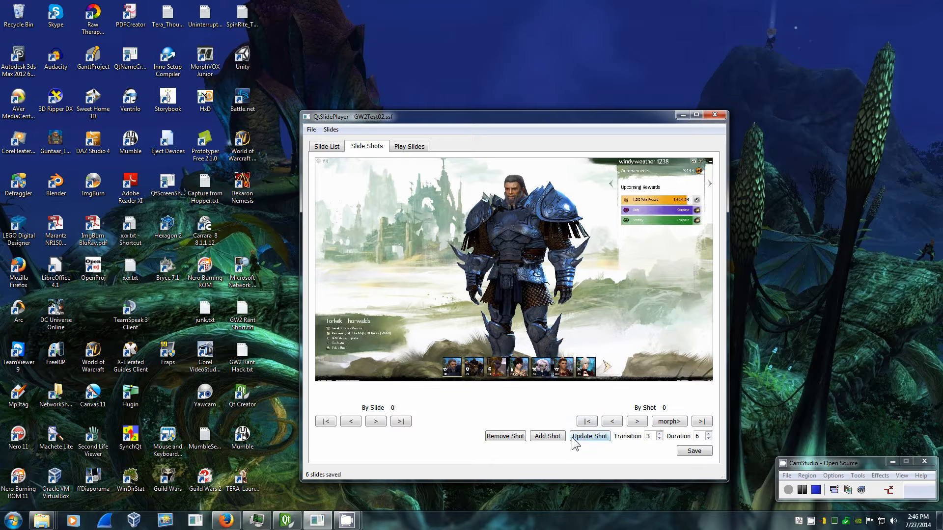
- Add three shots of the full picture to the first slide, stepping back and forth between the shots along the way
{"action": "left_click", "coordinate": [553, 439]}
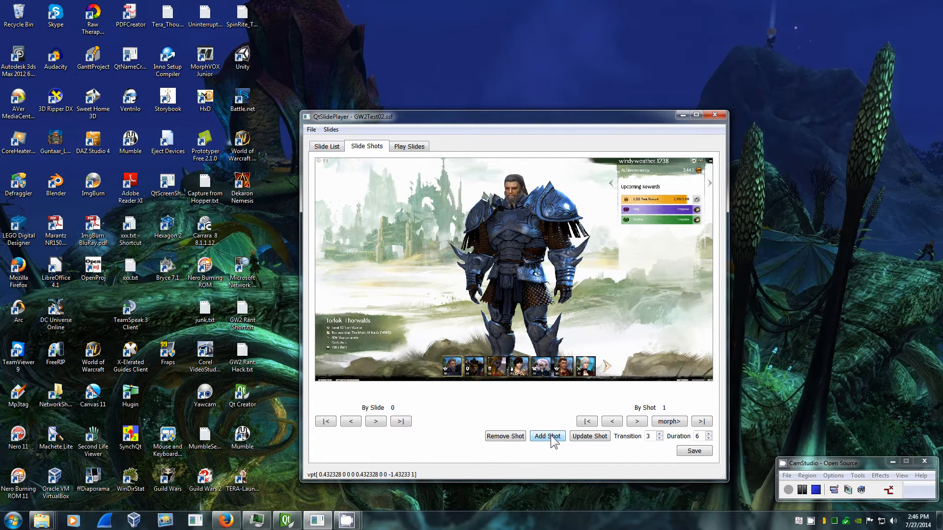
{"action": "left_click", "coordinate": [617, 423]}
{"action": "left_click", "coordinate": [639, 423]}
{"action": "left_click", "coordinate": [613, 422]}
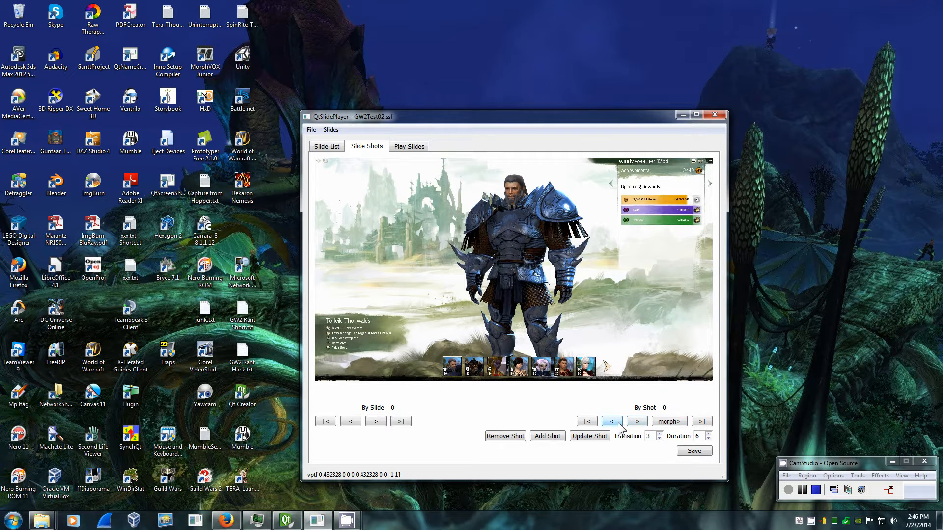
{"action": "left_click", "coordinate": [638, 422]}
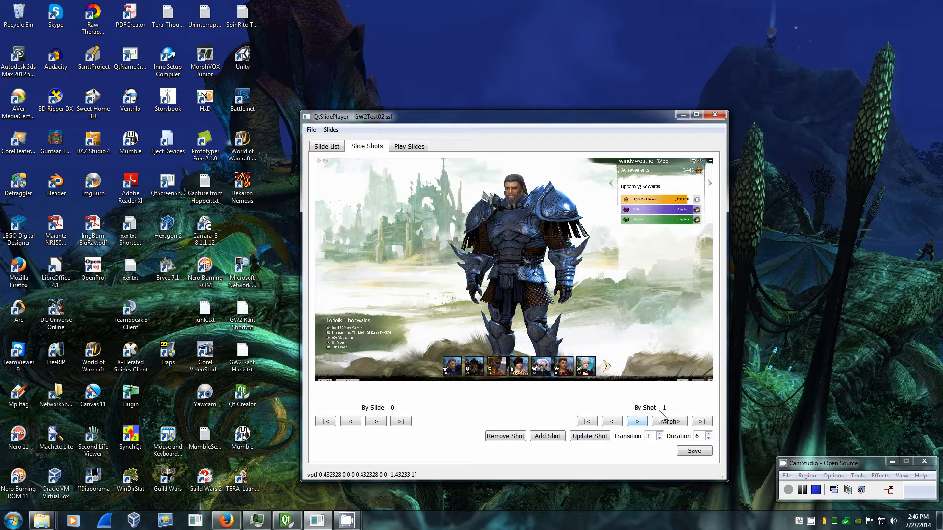
{"action": "left_click", "coordinate": [547, 437]}
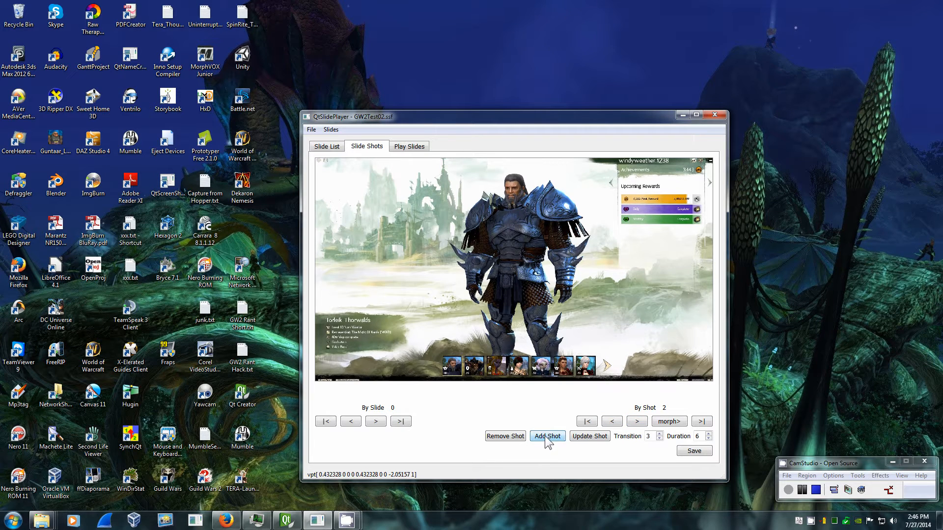
- Reframe the first slide's shot 1 as a close-up of the character's head and shoulders, update it, and check the shots in order
{"action": "left_click", "coordinate": [614, 422]}
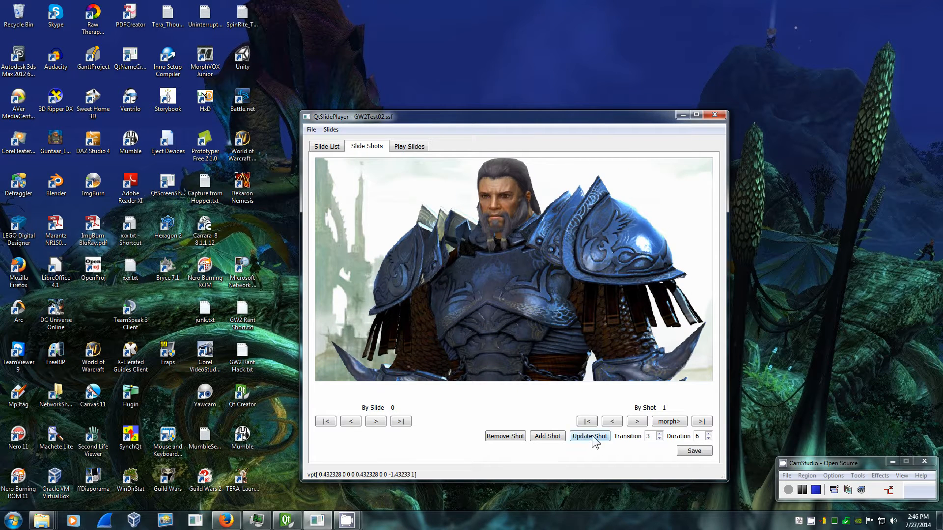
{"action": "left_click", "coordinate": [592, 435]}
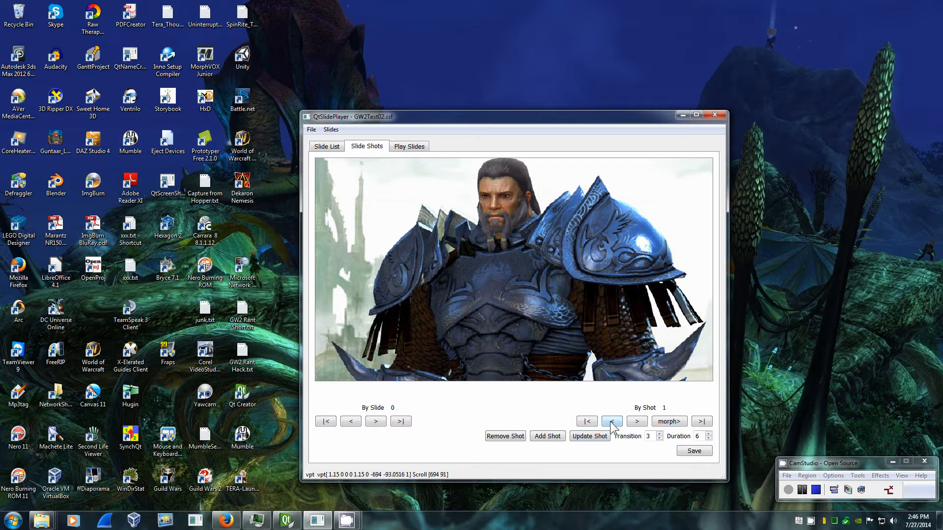
{"action": "left_click", "coordinate": [611, 422]}
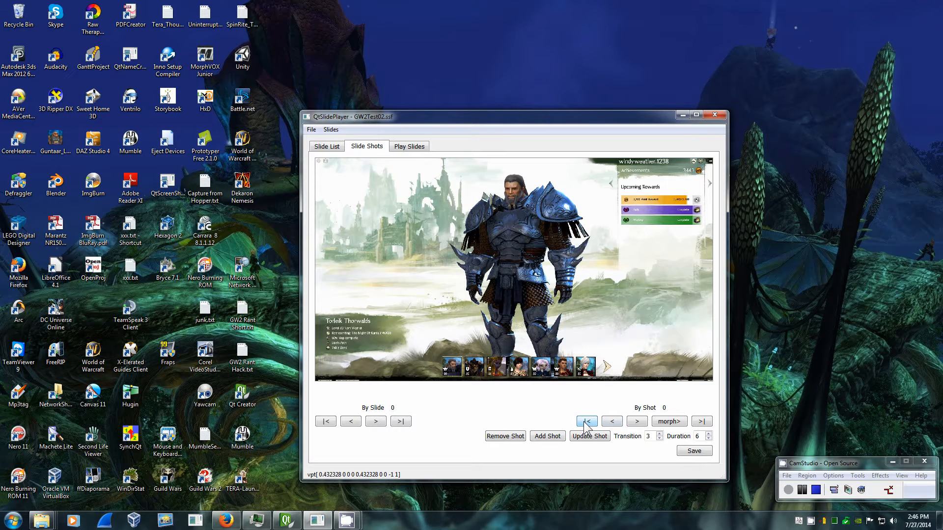
{"action": "left_click", "coordinate": [638, 422]}
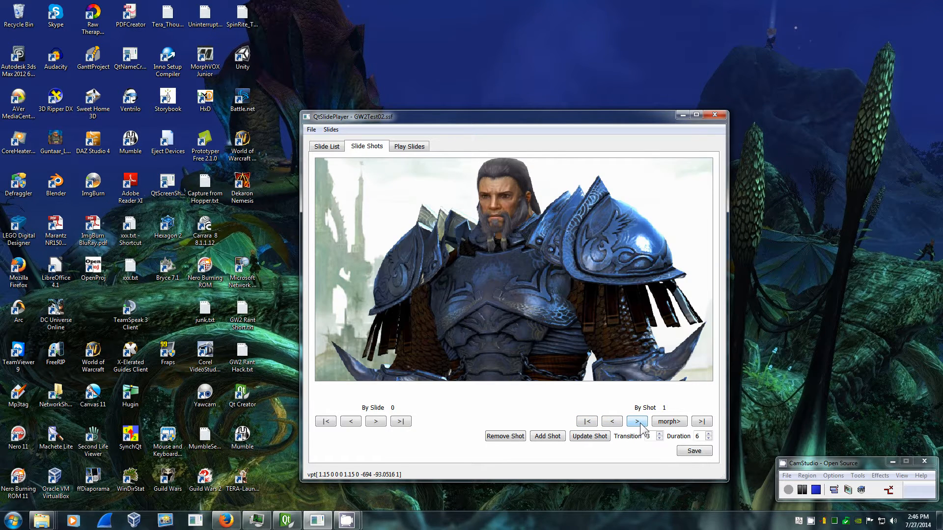
{"action": "left_click", "coordinate": [639, 423]}
{"action": "left_click", "coordinate": [589, 423]}
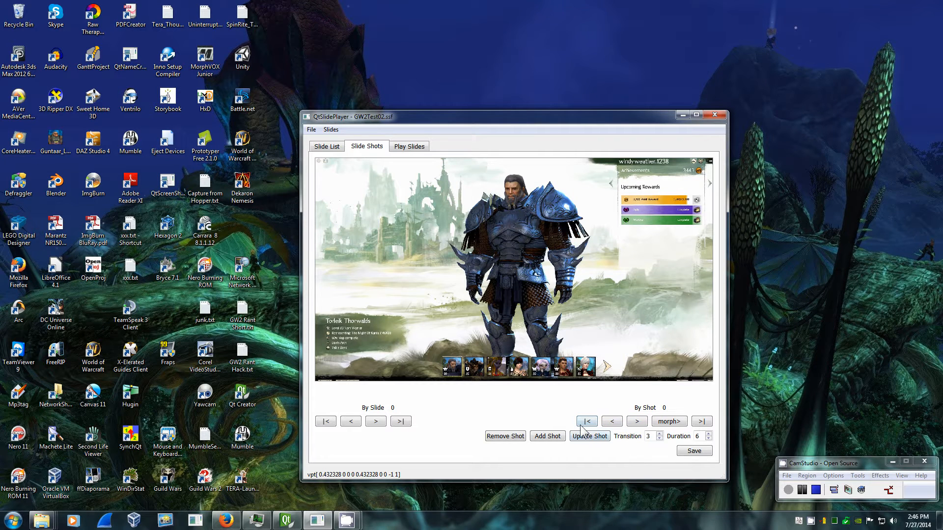
- Preview the morph through the first slide's shots from the first shot and save the slide show
{"action": "left_click", "coordinate": [662, 422]}
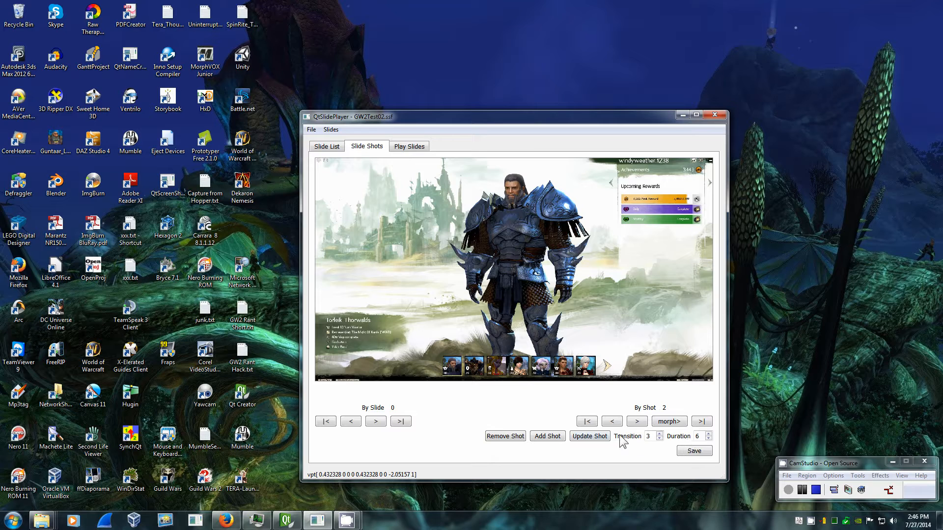
{"action": "left_click", "coordinate": [591, 425]}
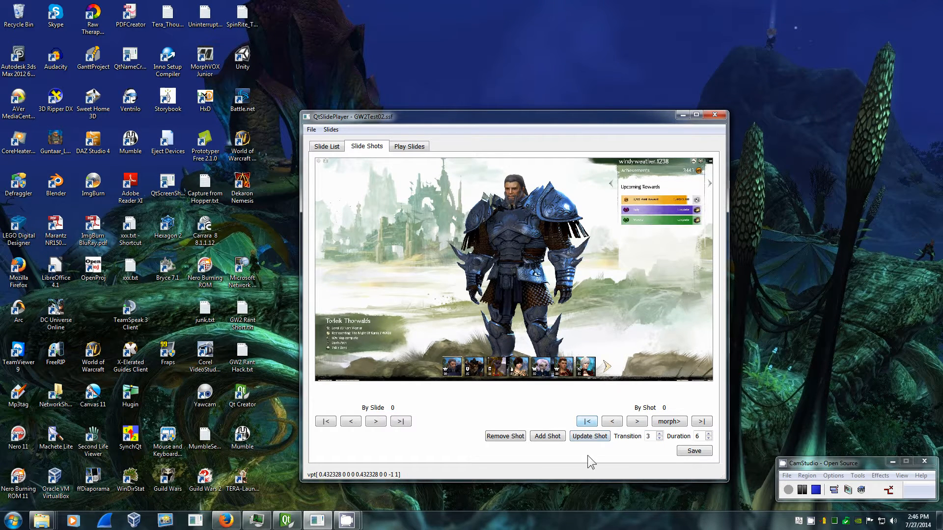
{"action": "left_click", "coordinate": [694, 452]}
{"action": "left_click", "coordinate": [815, 490]}
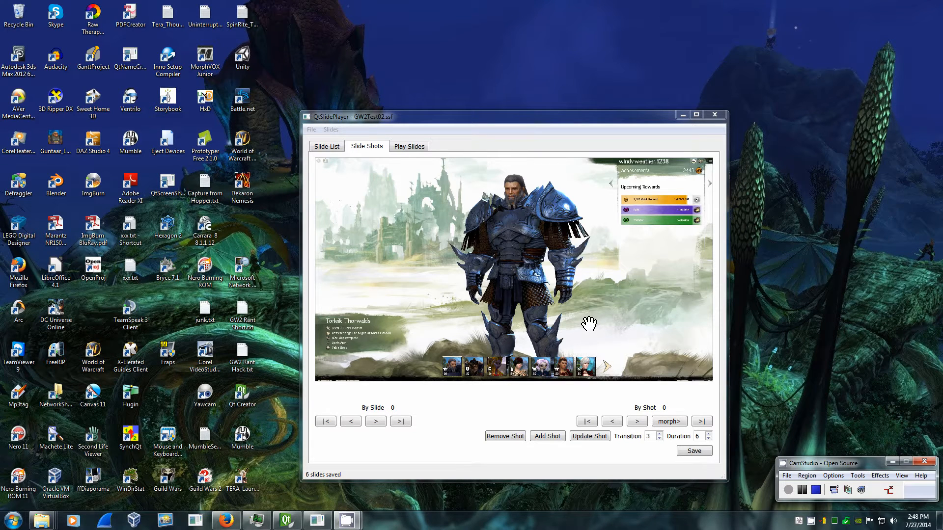
- Go to the night-scene slide and zoom and pan its image until it nearly fills the frame
{"action": "left_click", "coordinate": [376, 421]}
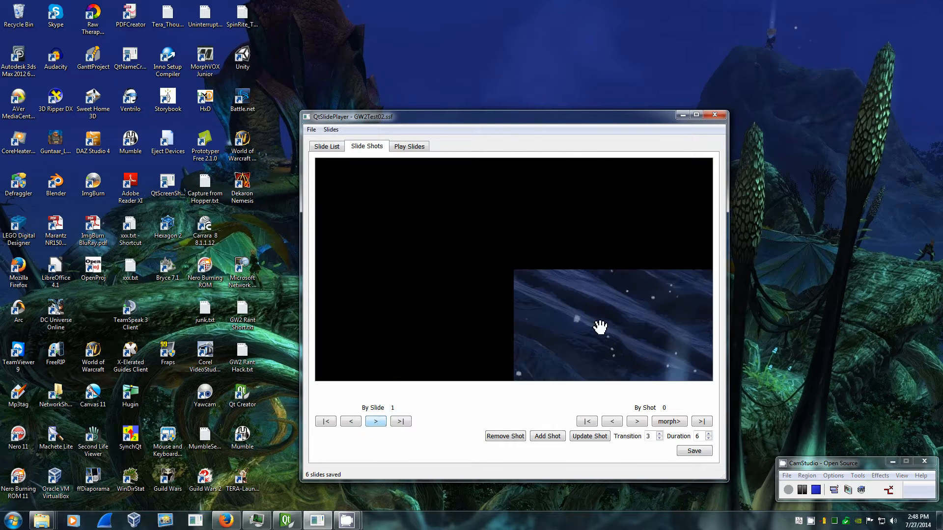
{"action": "scroll", "coordinate": [389, 252], "scroll_direction": "down", "scroll_amount": 3}
{"action": "left_click_drag", "start_coordinate": [445, 326], "coordinate": [422, 262]}
{"action": "scroll", "coordinate": [446, 264], "scroll_direction": "down", "scroll_amount": 1}
{"action": "scroll", "coordinate": [446, 265], "scroll_direction": "down", "scroll_amount": 2}
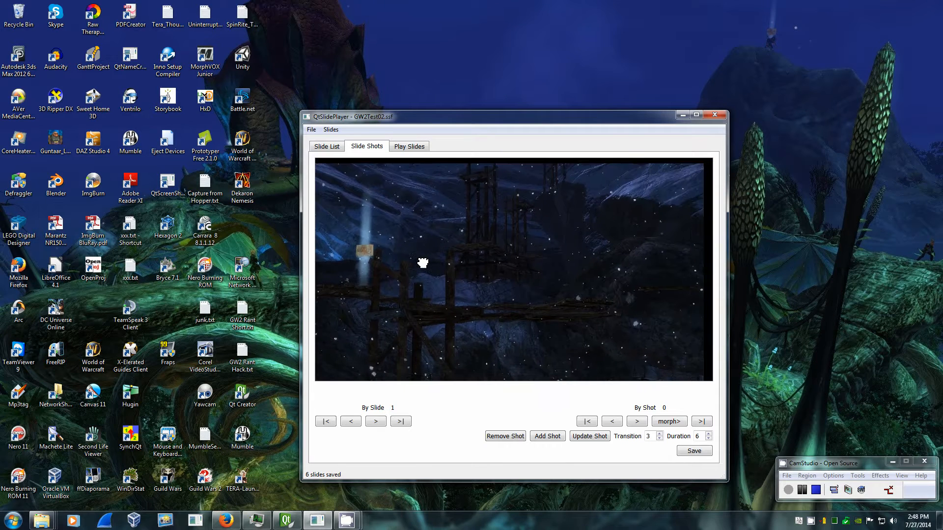
{"action": "scroll", "coordinate": [500, 272], "scroll_direction": "down", "scroll_amount": 1}
{"action": "scroll", "coordinate": [499, 272], "scroll_direction": "up", "scroll_amount": 1}
{"action": "scroll", "coordinate": [500, 272], "scroll_direction": "down", "scroll_amount": 2}
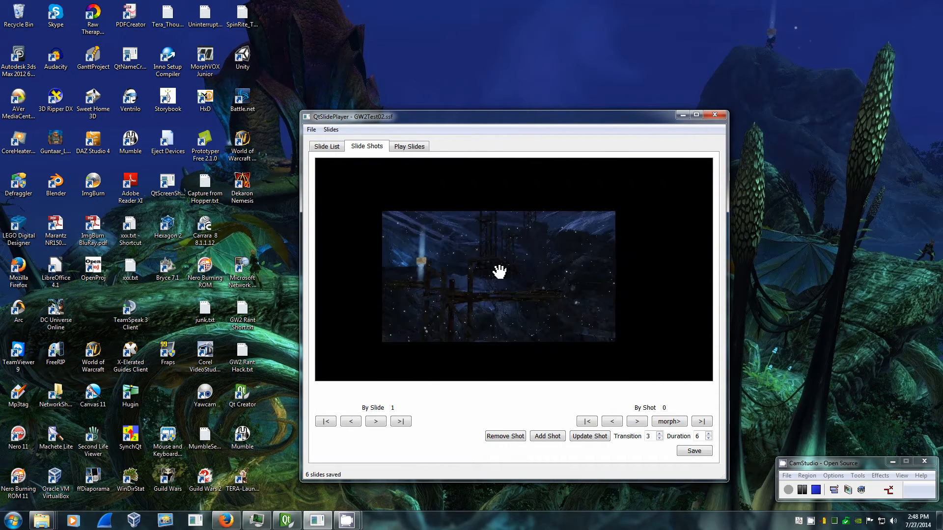
{"action": "scroll", "coordinate": [500, 272], "scroll_direction": "up", "scroll_amount": 1}
{"action": "scroll", "coordinate": [499, 272], "scroll_direction": "down", "scroll_amount": 2}
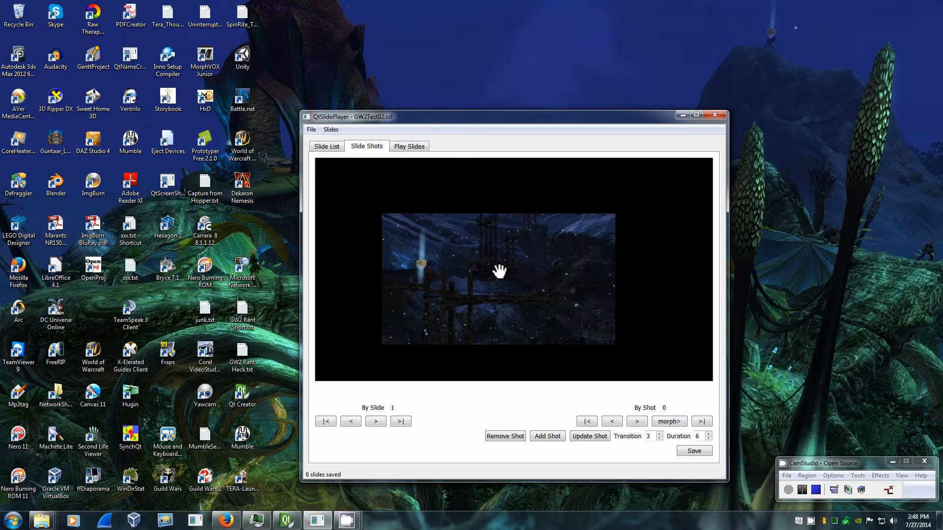
{"action": "scroll", "coordinate": [499, 272], "scroll_direction": "up", "scroll_amount": 2}
{"action": "scroll", "coordinate": [499, 271], "scroll_direction": "up", "scroll_amount": 2}
{"action": "scroll", "coordinate": [499, 272], "scroll_direction": "up", "scroll_amount": 1}
{"action": "scroll", "coordinate": [499, 271], "scroll_direction": "down", "scroll_amount": 2}
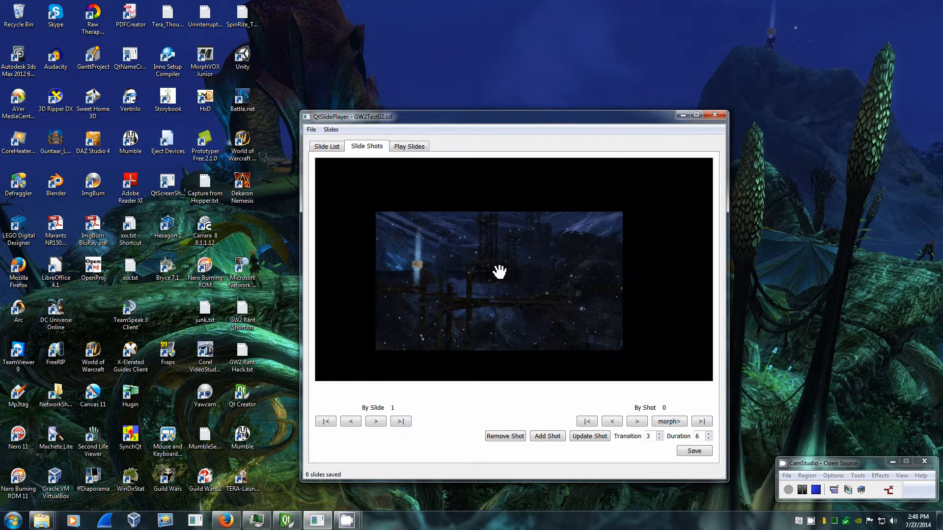
{"action": "scroll", "coordinate": [500, 272], "scroll_direction": "down", "scroll_amount": 1}
{"action": "scroll", "coordinate": [499, 272], "scroll_direction": "up", "scroll_amount": 2}
{"action": "scroll", "coordinate": [500, 271], "scroll_direction": "up", "scroll_amount": 1}
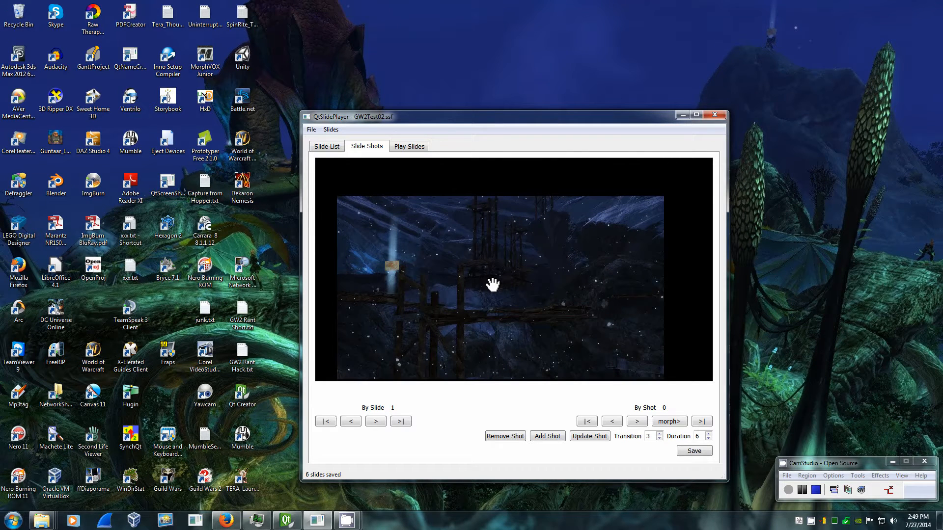
{"action": "scroll", "coordinate": [492, 284], "scroll_direction": "up", "scroll_amount": 2}
{"action": "left_click_drag", "start_coordinate": [490, 282], "coordinate": [495, 257]}
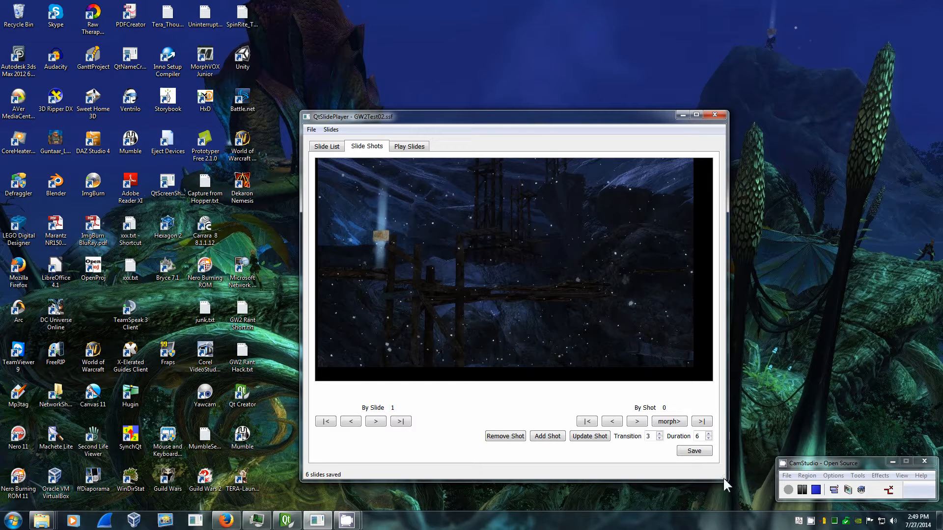
- Enlarge the slide player window and move it higher on the desktop
{"action": "left_click_drag", "start_coordinate": [727, 482], "coordinate": [755, 502]}
{"action": "left_click_drag", "start_coordinate": [638, 116], "coordinate": [614, 60]}
{"action": "left_click_drag", "start_coordinate": [729, 448], "coordinate": [737, 469]}
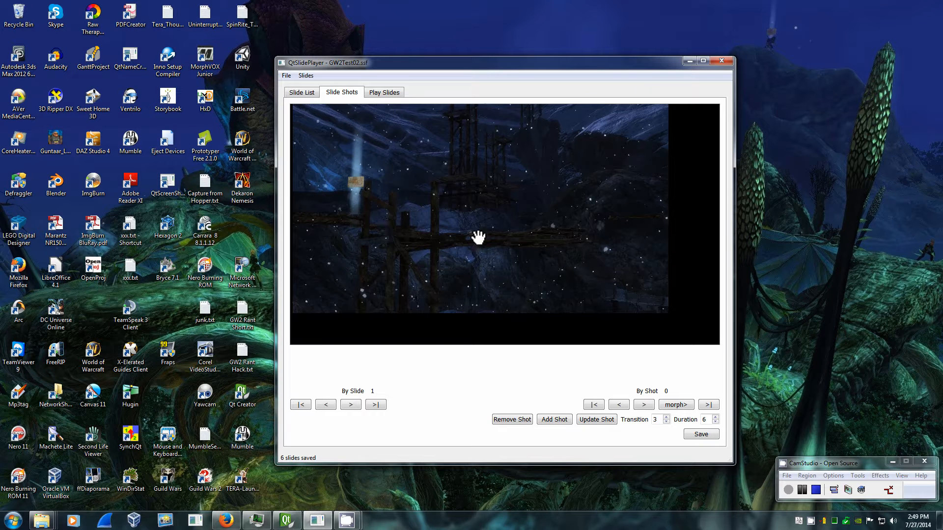
- Zoom and pan the night-scene image again so that it fills the whole enlarged frame without black borders
{"action": "left_click_drag", "start_coordinate": [490, 246], "coordinate": [523, 256]}
{"action": "scroll", "coordinate": [489, 250], "scroll_direction": "up", "scroll_amount": 2}
{"action": "scroll", "coordinate": [547, 265], "scroll_direction": "down", "scroll_amount": 1}
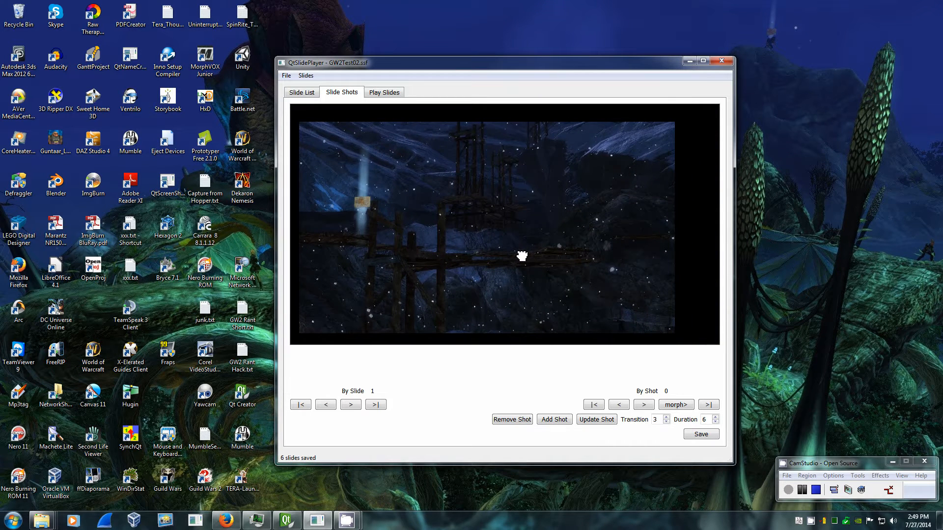
{"action": "scroll", "coordinate": [522, 255], "scroll_direction": "up", "scroll_amount": 2}
{"action": "left_click_drag", "start_coordinate": [520, 255], "coordinate": [543, 274]}
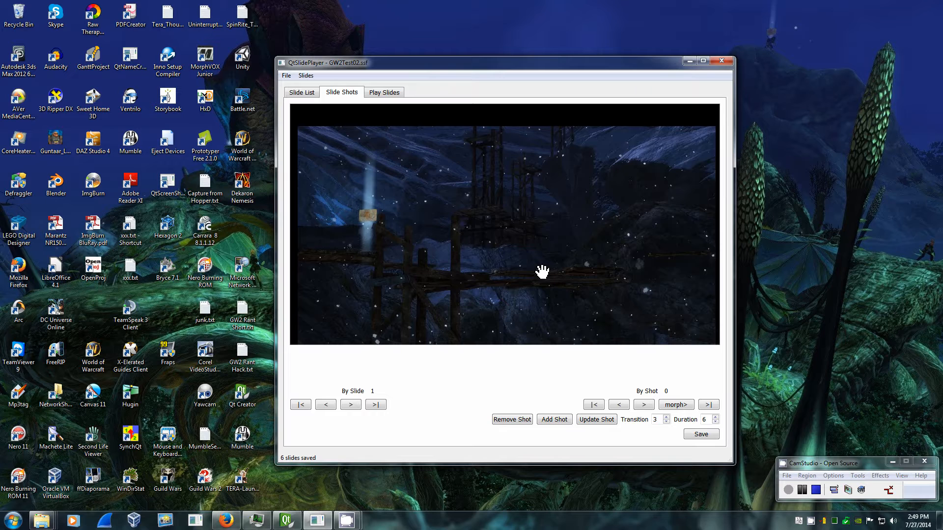
{"action": "scroll", "coordinate": [540, 269], "scroll_direction": "down", "scroll_amount": 1}
{"action": "scroll", "coordinate": [539, 269], "scroll_direction": "up", "scroll_amount": 1}
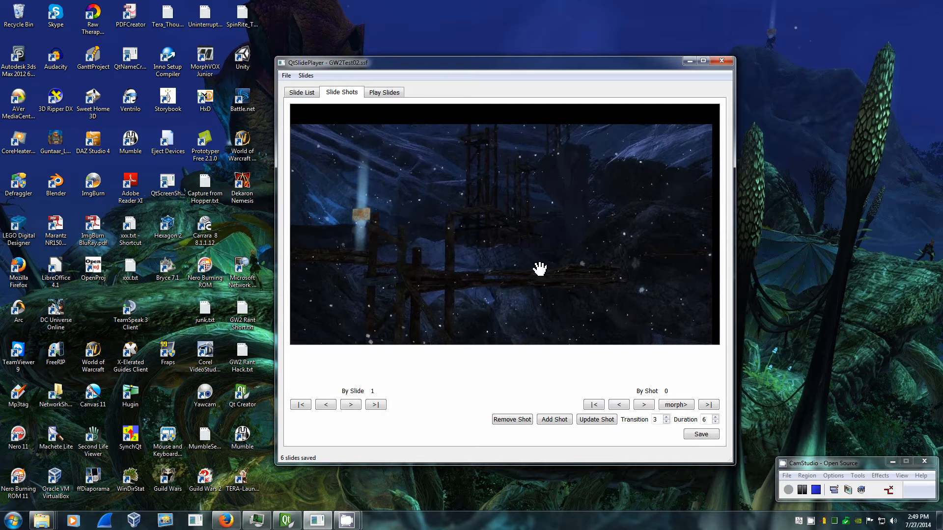
{"action": "left_click_drag", "start_coordinate": [540, 269], "coordinate": [543, 249]}
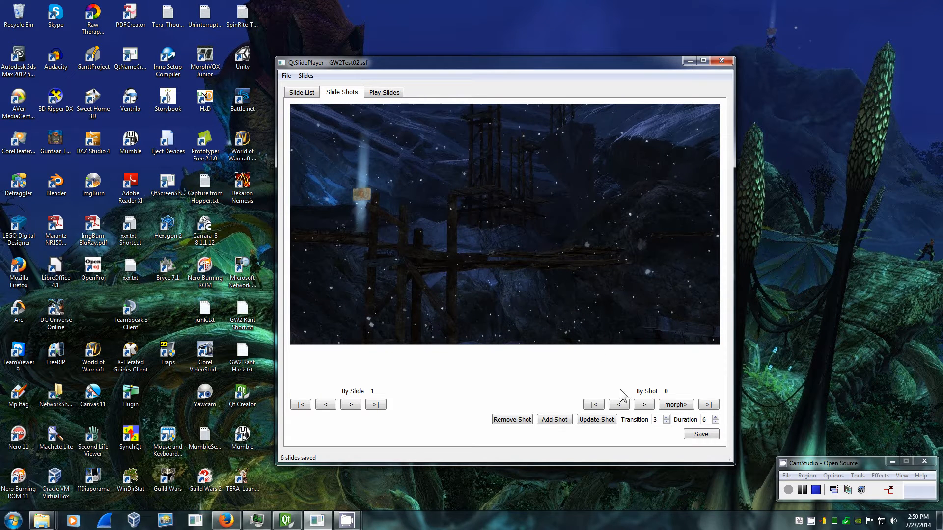
- Add three shots with the full-picture framing to the night-scene slide
{"action": "left_click", "coordinate": [554, 420]}
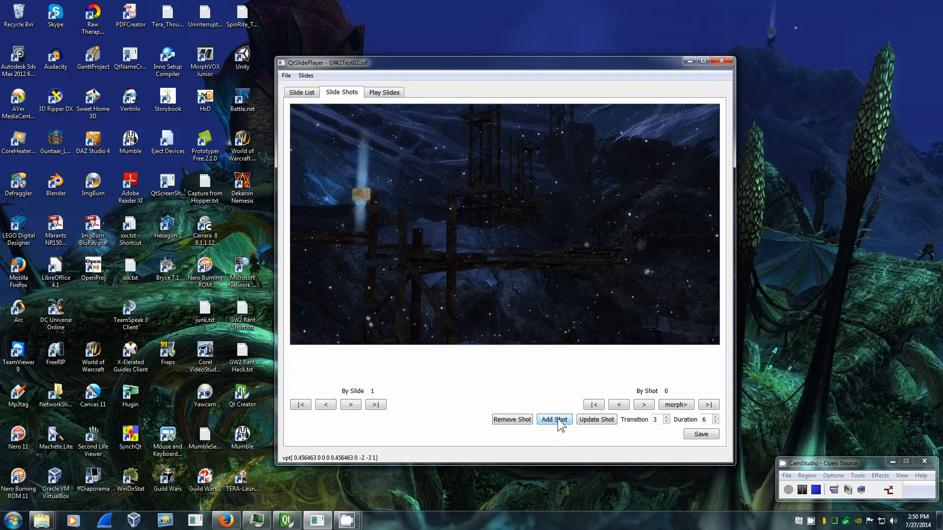
{"action": "left_click", "coordinate": [559, 419]}
{"action": "left_click", "coordinate": [558, 418]}
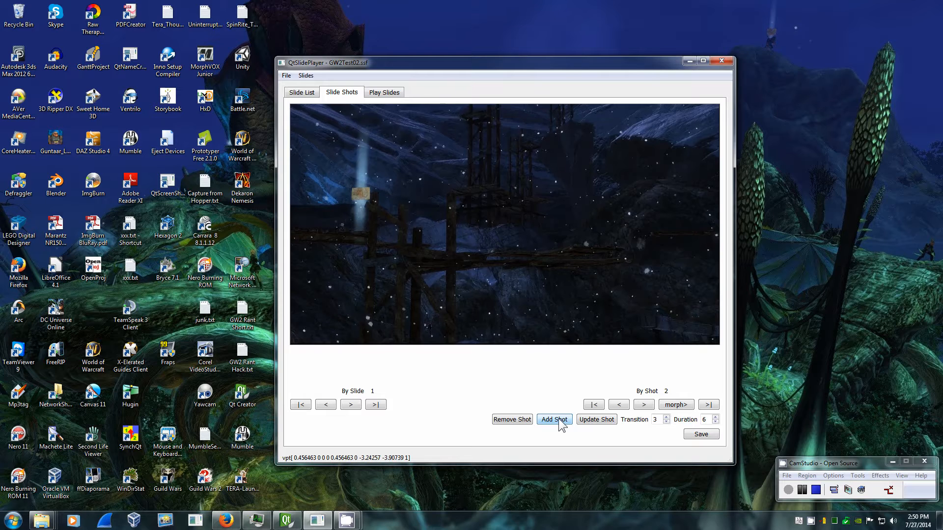
- Reframe the night-scene slide's shot 1 as a close-up of the sign in the light beam and the small figure, and update the shot
{"action": "left_click", "coordinate": [621, 406]}
{"action": "scroll", "coordinate": [396, 213], "scroll_direction": "up", "scroll_amount": 4}
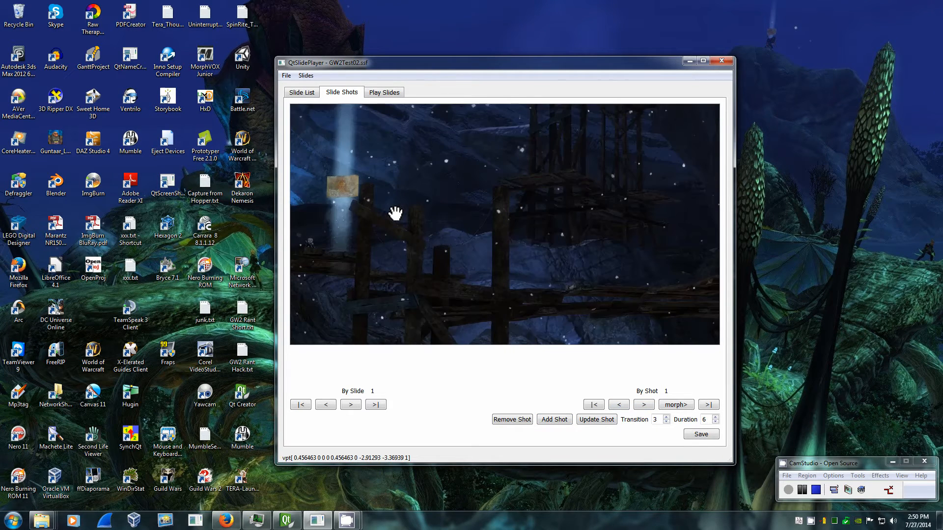
{"action": "left_click_drag", "start_coordinate": [377, 231], "coordinate": [496, 231]}
{"action": "scroll", "coordinate": [438, 254], "scroll_direction": "up", "scroll_amount": 3}
{"action": "scroll", "coordinate": [491, 234], "scroll_direction": "up", "scroll_amount": 1}
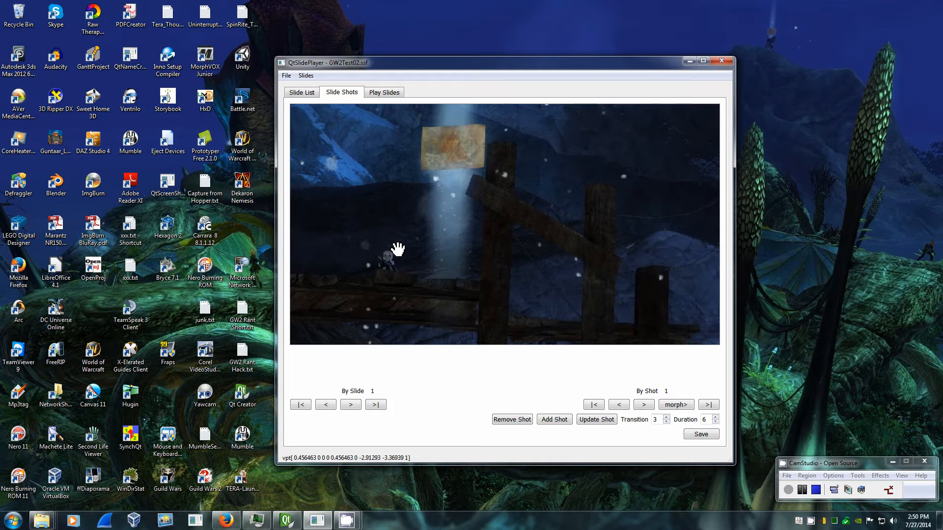
{"action": "left_click", "coordinate": [609, 423]}
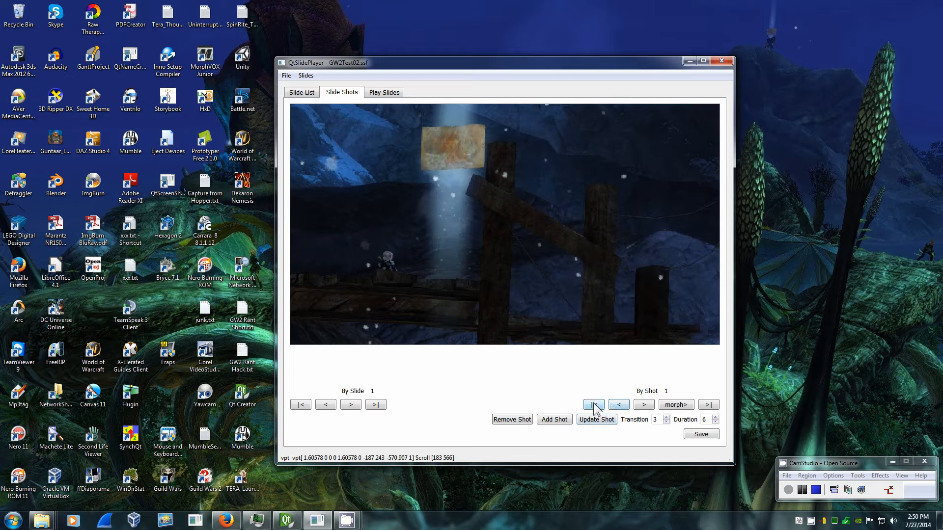
- Set the durations of the night-scene slide's shots to 2 for shot 2 and 3 for shots 1 and 0, updating each shot
{"action": "left_click", "coordinate": [595, 406]}
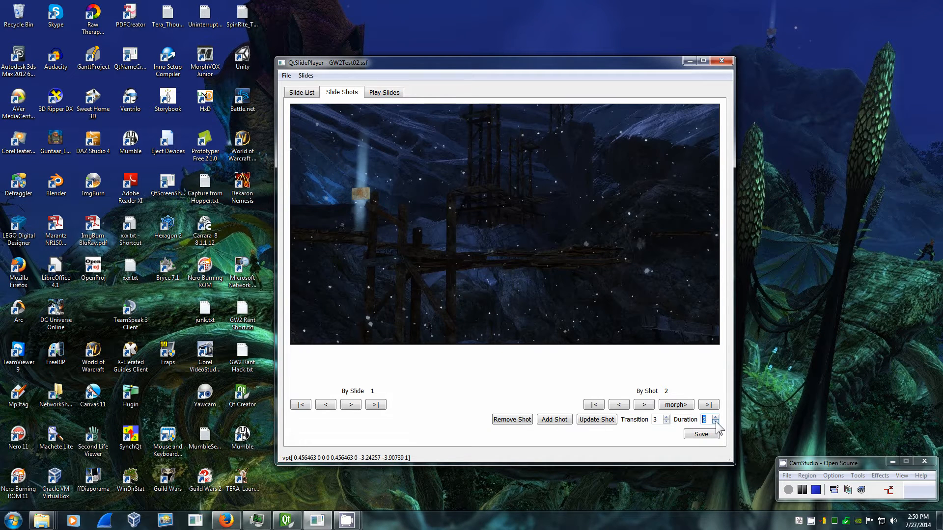
{"action": "left_click", "coordinate": [609, 420]}
{"action": "left_click", "coordinate": [623, 408]}
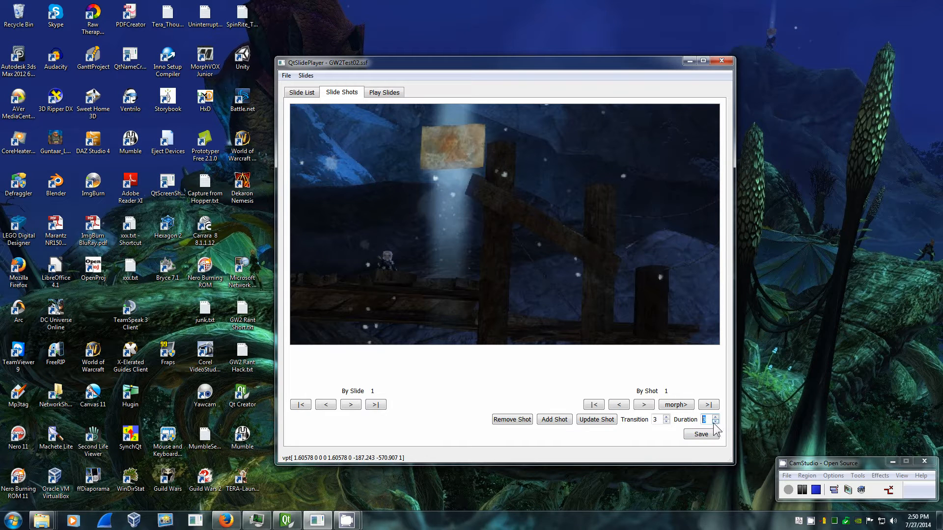
{"action": "left_click", "coordinate": [596, 422]}
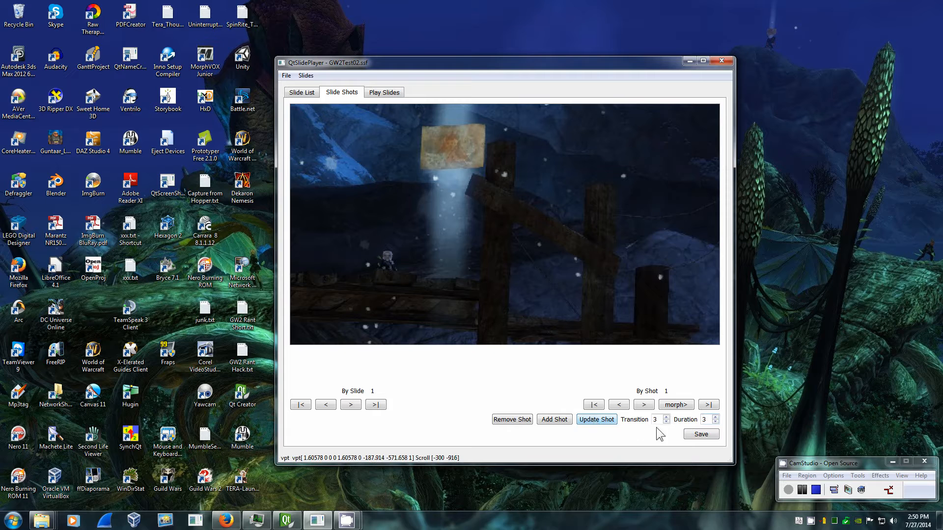
{"action": "left_click", "coordinate": [618, 405]}
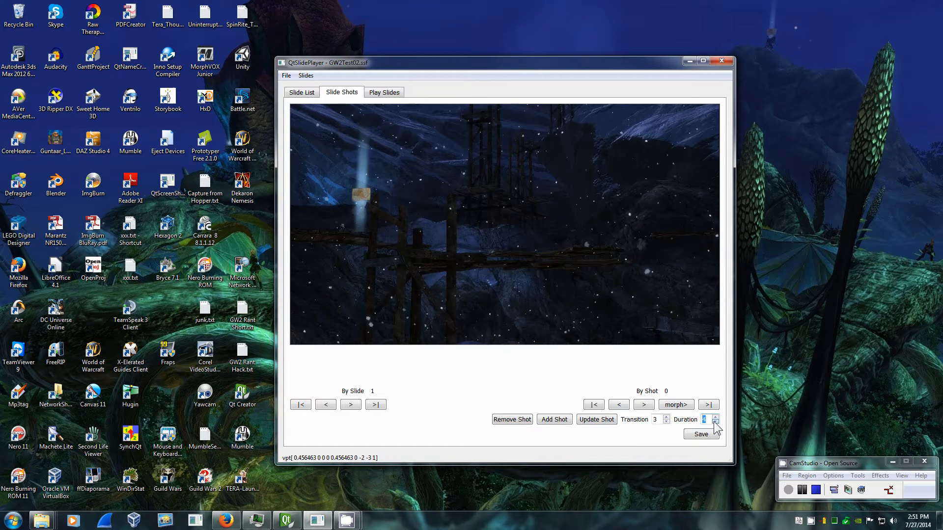
{"action": "left_click", "coordinate": [609, 421]}
- Check the night-scene slide's following shots up to shot 2 and save the slide show
{"action": "left_click", "coordinate": [645, 405]}
{"action": "left_click", "coordinate": [646, 406]}
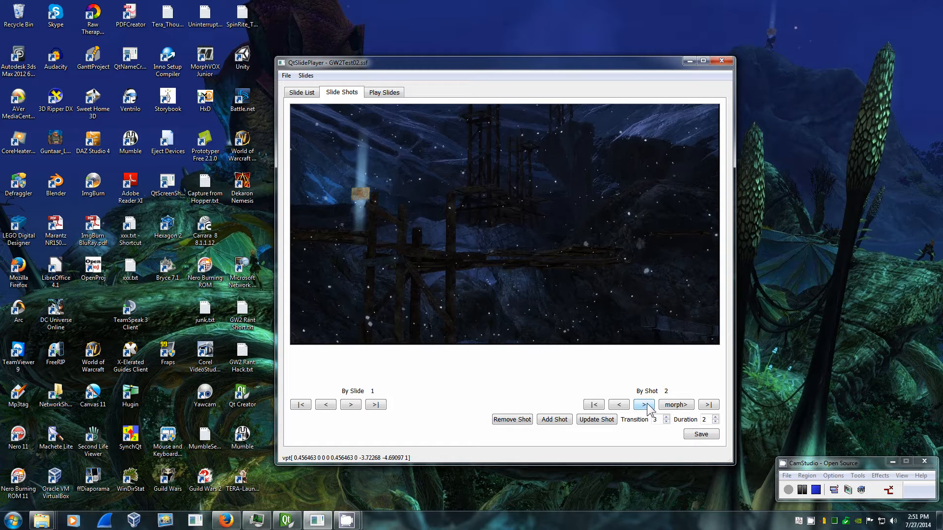
{"action": "left_click", "coordinate": [702, 435]}
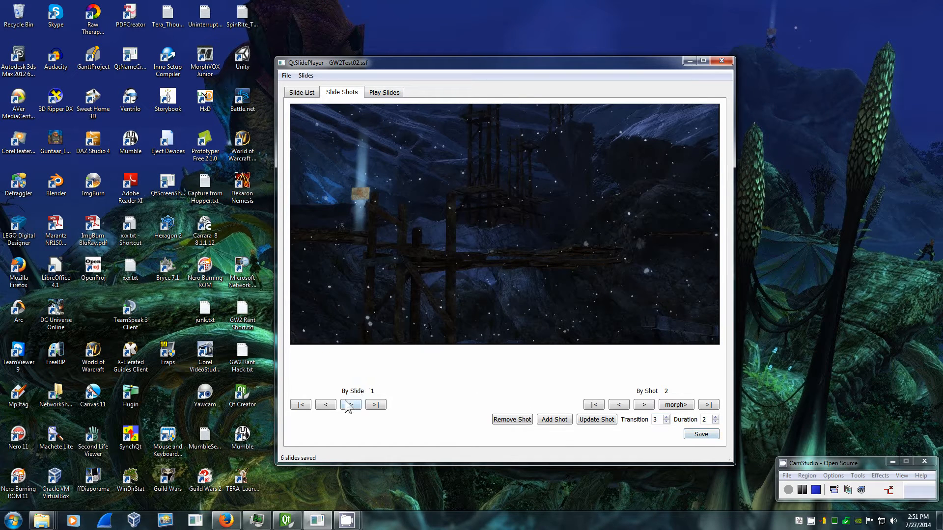
- Frame slide 2's full picture of the dark-haired woman in the blue cave and add three shots with that framing
{"action": "left_click", "coordinate": [326, 405]}
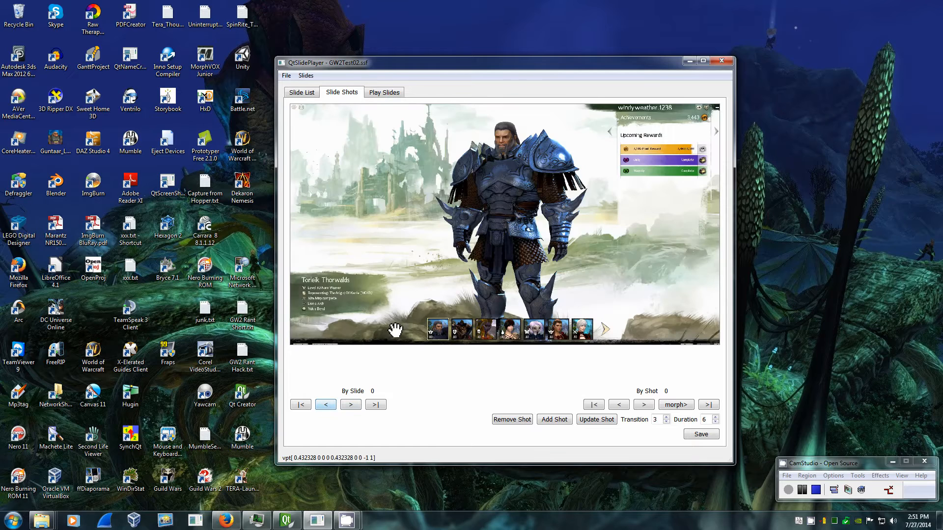
{"action": "left_click", "coordinate": [349, 405]}
{"action": "left_click", "coordinate": [349, 405]}
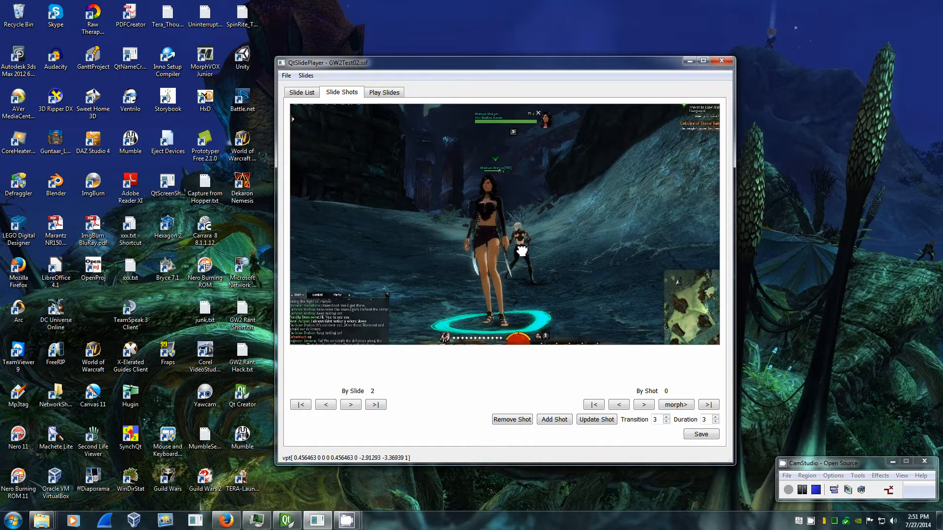
{"action": "mouse_move", "coordinate": [602, 289]}
{"action": "left_mouse_down"}
{"action": "mouse_move", "coordinate": [575, 281]}
{"action": "mouse_move", "coordinate": [588, 282]}
{"action": "left_mouse_up"}
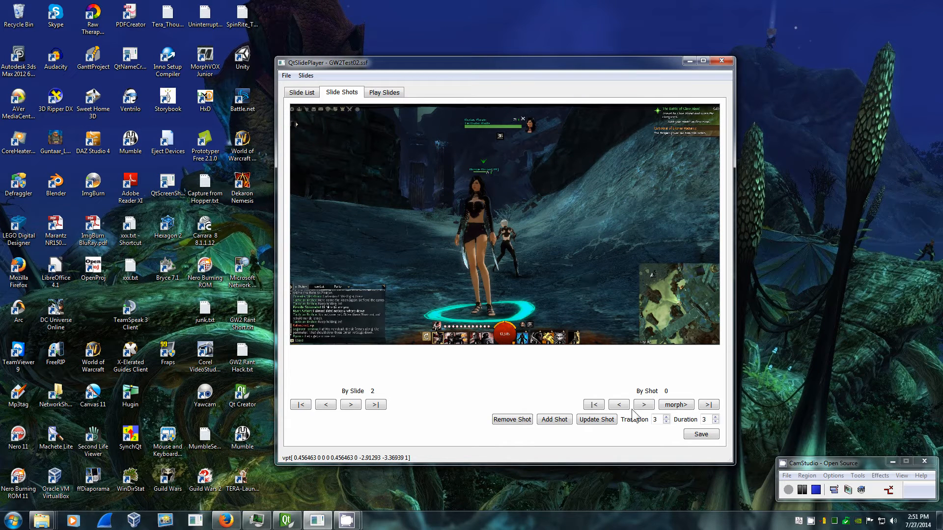
{"action": "left_click", "coordinate": [548, 422]}
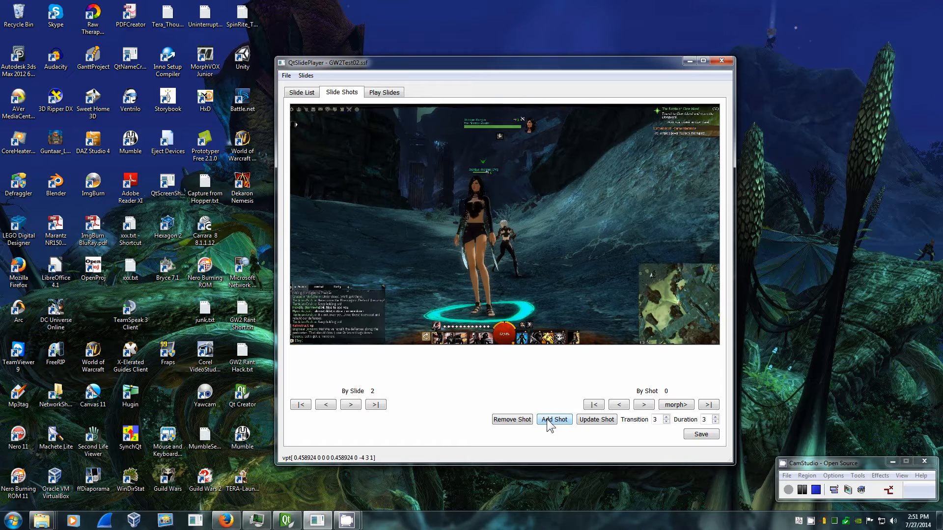
{"action": "left_click", "coordinate": [549, 421]}
{"action": "left_click", "coordinate": [548, 422]}
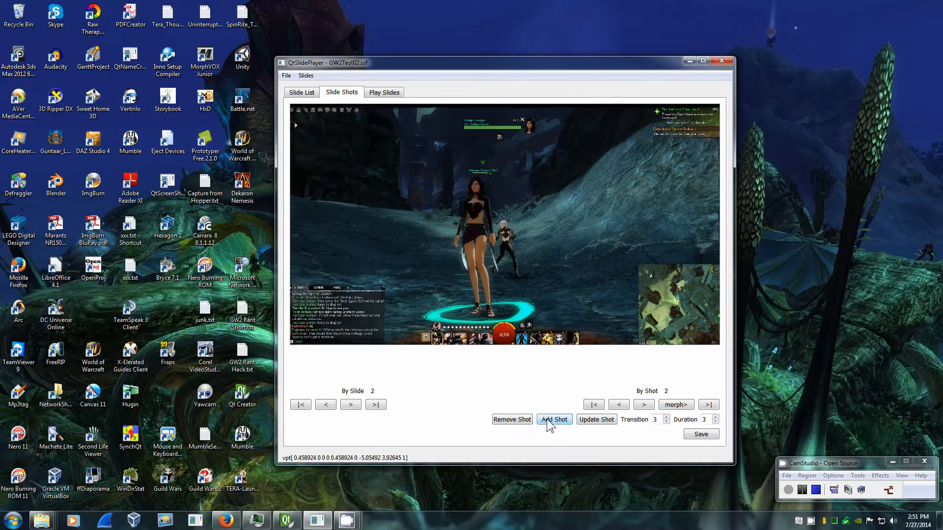
- Reframe slide 2's shot 1 as a close-up of the dark-haired woman's upper body, update it, and add another shot with the same framing
{"action": "left_click", "coordinate": [623, 408]}
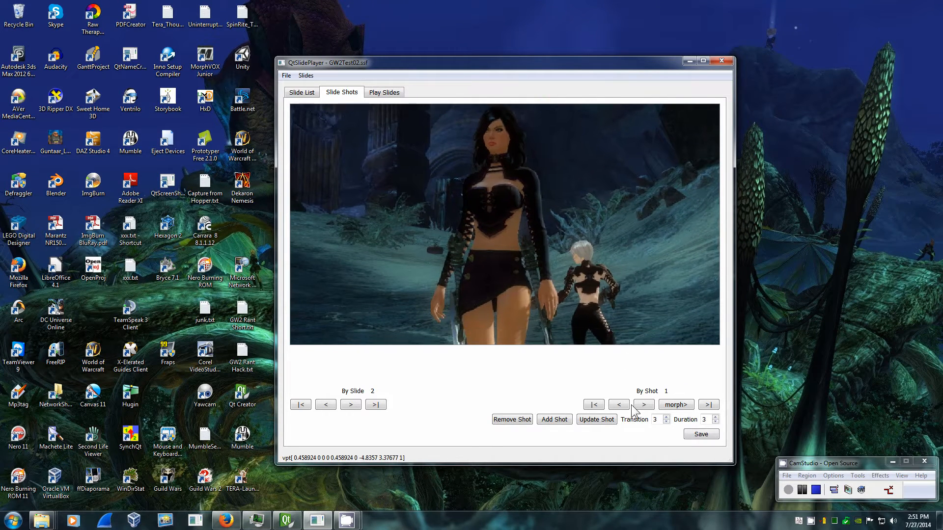
{"action": "left_click", "coordinate": [609, 420]}
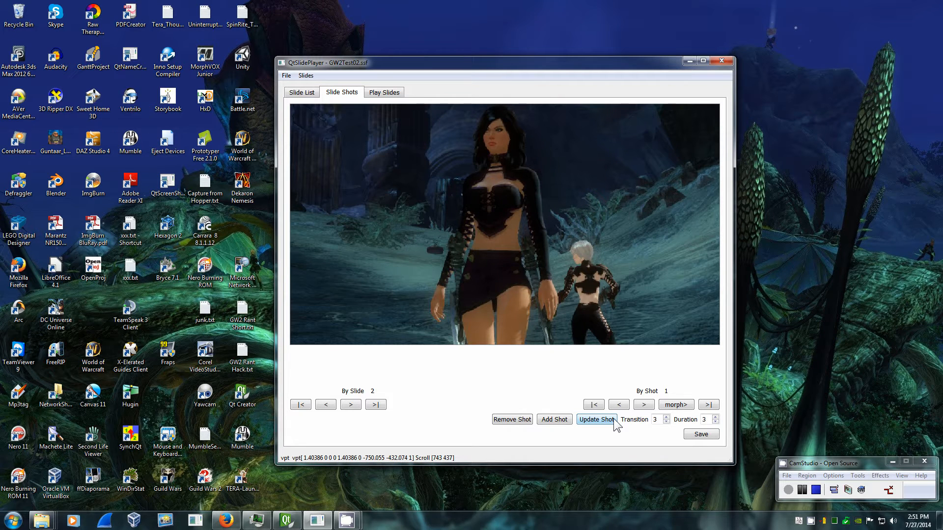
{"action": "left_click", "coordinate": [558, 421]}
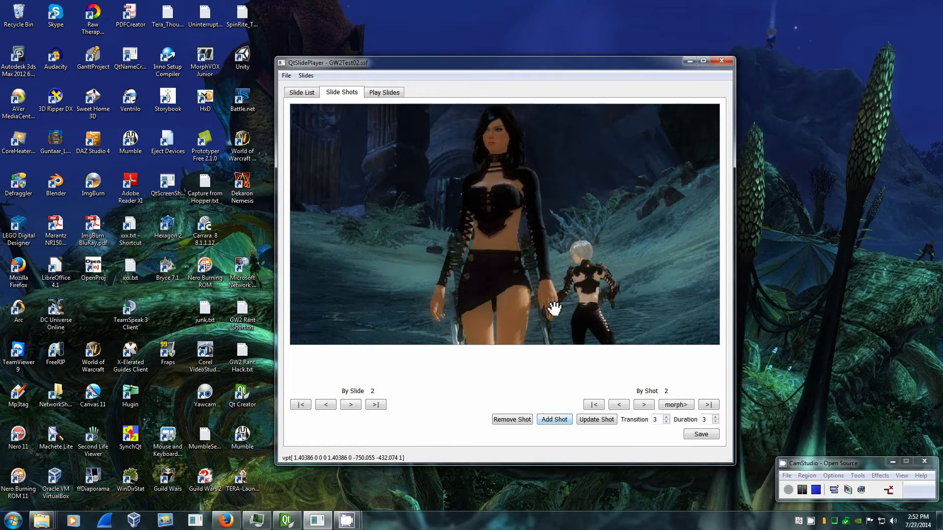
- Reframe slide 2's shot 2 on the dark-haired woman's legs and blades at the same close-up zoom, and update the shot
{"action": "left_click", "coordinate": [619, 407]}
{"action": "left_click", "coordinate": [619, 407]}
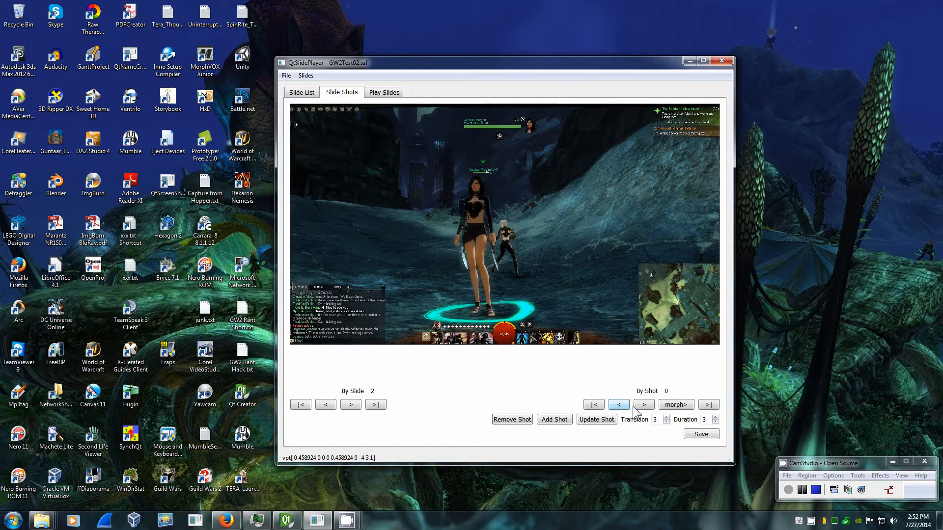
{"action": "left_click", "coordinate": [644, 405]}
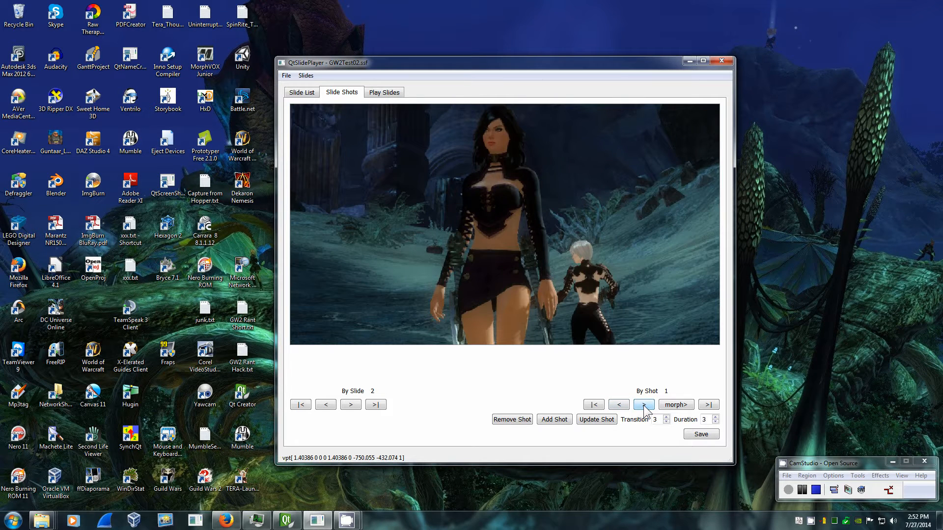
{"action": "left_click", "coordinate": [645, 406]}
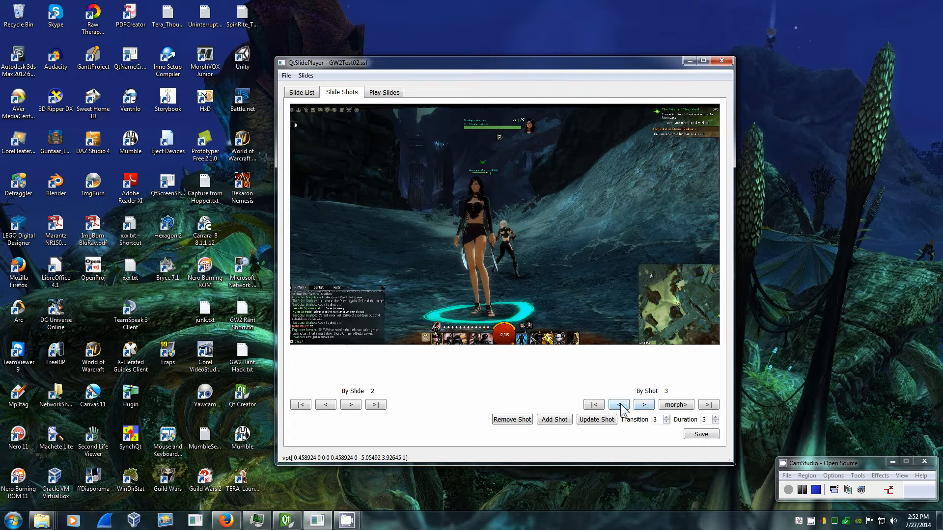
{"action": "left_click", "coordinate": [621, 408]}
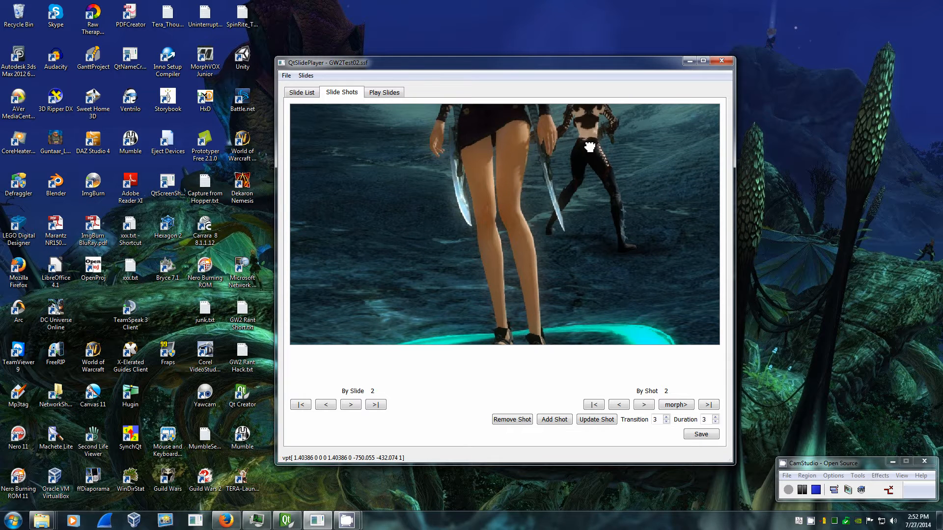
{"action": "left_click", "coordinate": [606, 421]}
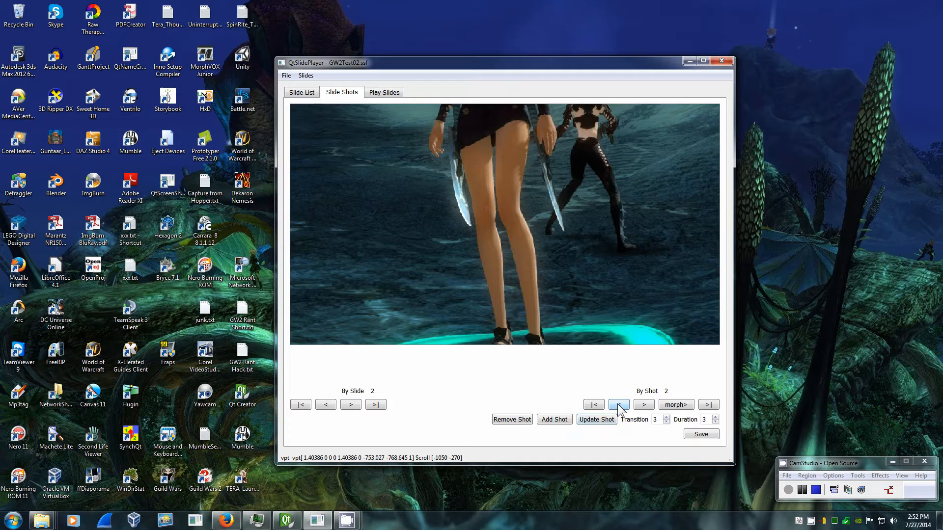
- Review slide 2's shots 0 to 3, play the morph from the first shot, and save the slide show
{"action": "left_click", "coordinate": [618, 406]}
{"action": "left_click", "coordinate": [618, 406]}
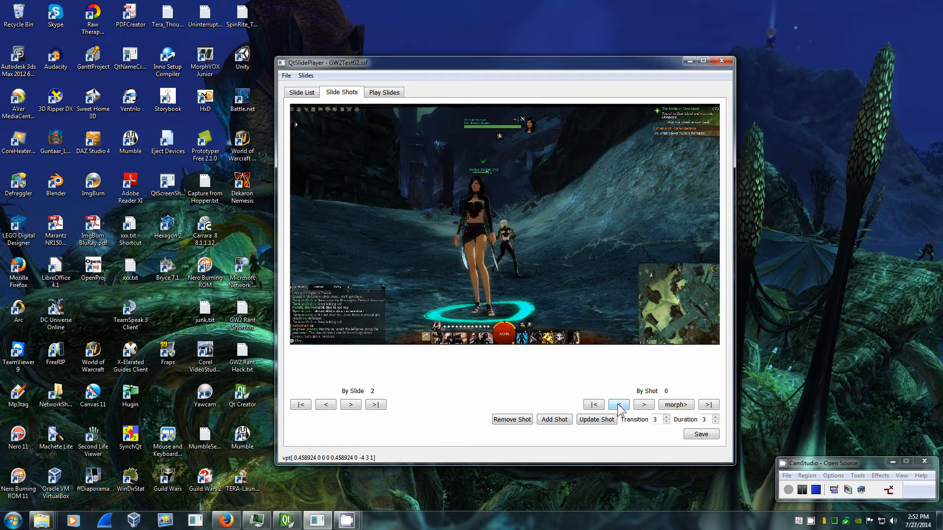
{"action": "left_click", "coordinate": [648, 407]}
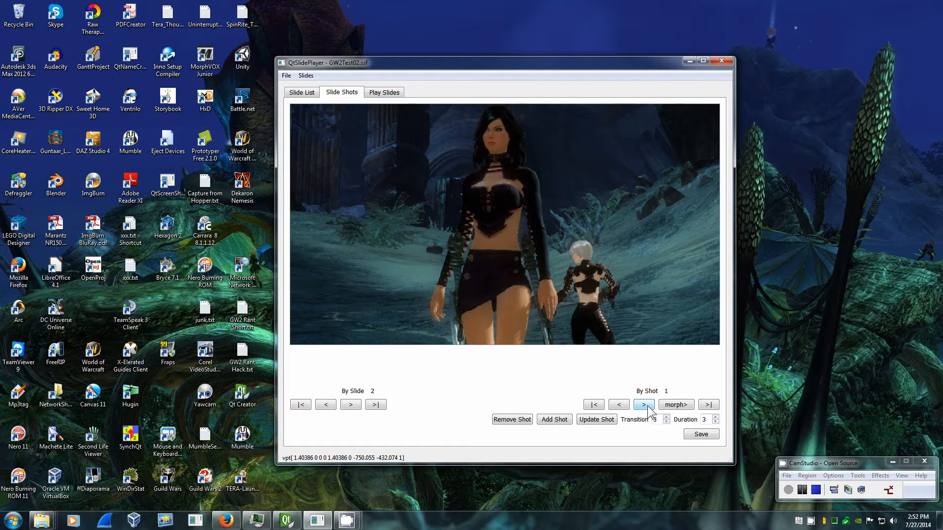
{"action": "left_click", "coordinate": [647, 408]}
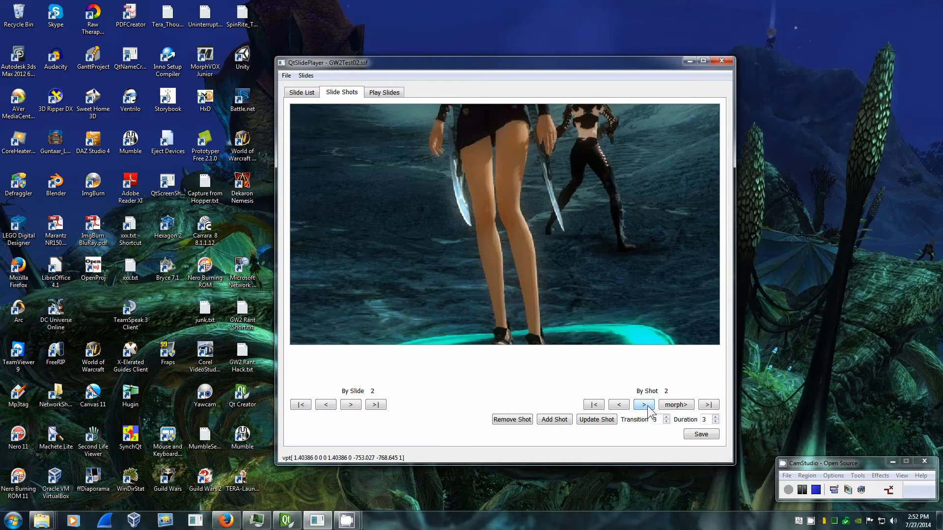
{"action": "left_click", "coordinate": [648, 408]}
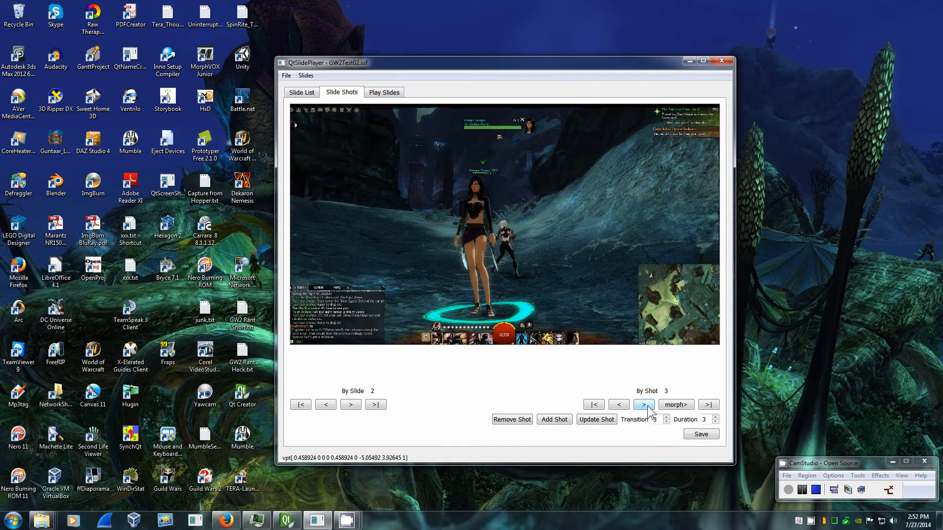
{"action": "left_click", "coordinate": [595, 405]}
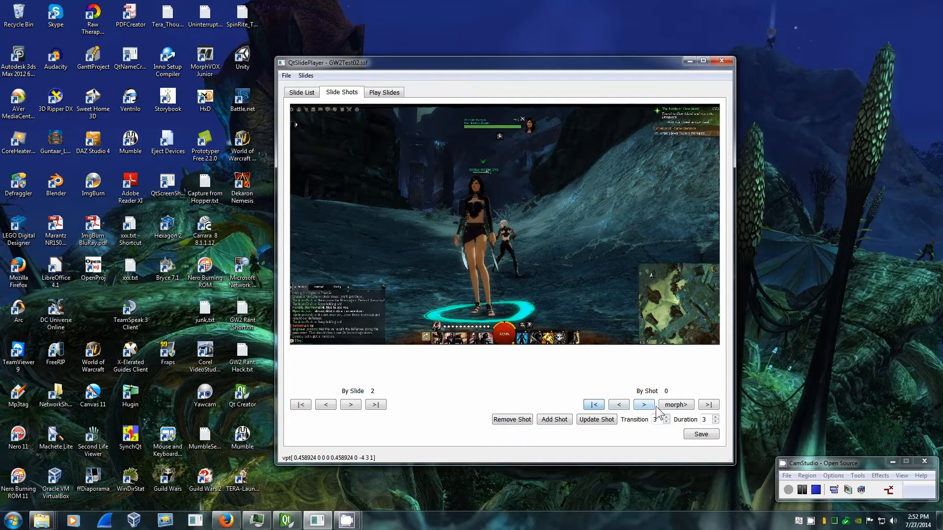
{"action": "left_click", "coordinate": [672, 405]}
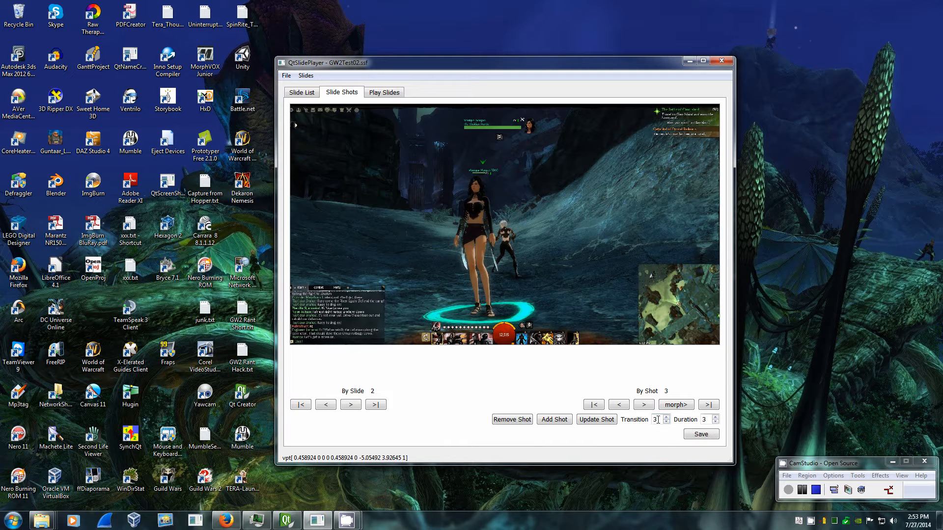
{"action": "left_click", "coordinate": [701, 435]}
- Remove the fourth slide, the second picture of the dark-haired woman in the blue cave, from the slide list
{"action": "left_click", "coordinate": [352, 404]}
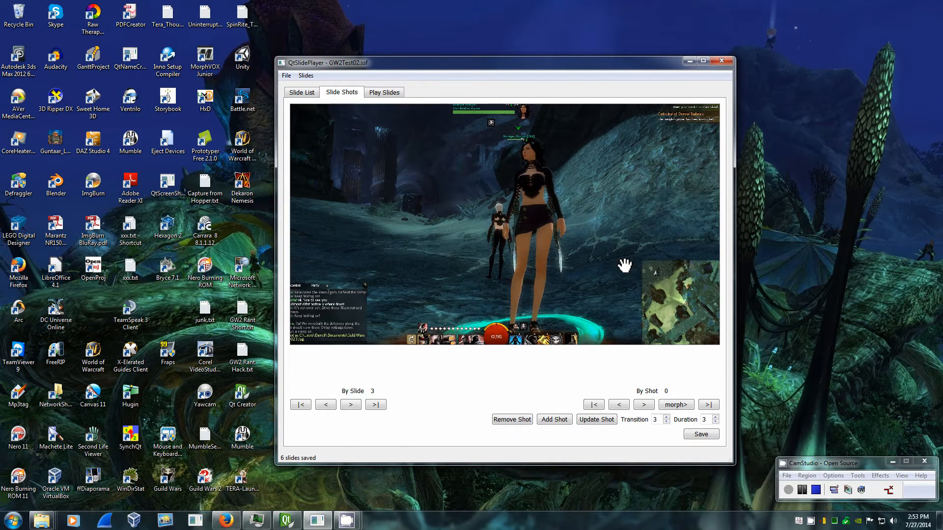
{"action": "left_click", "coordinate": [302, 92]}
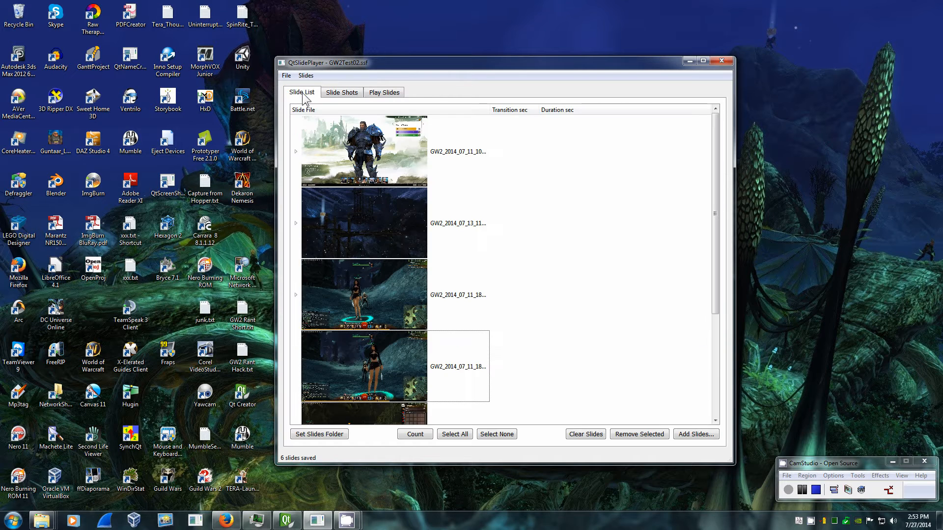
{"action": "left_click", "coordinate": [349, 353]}
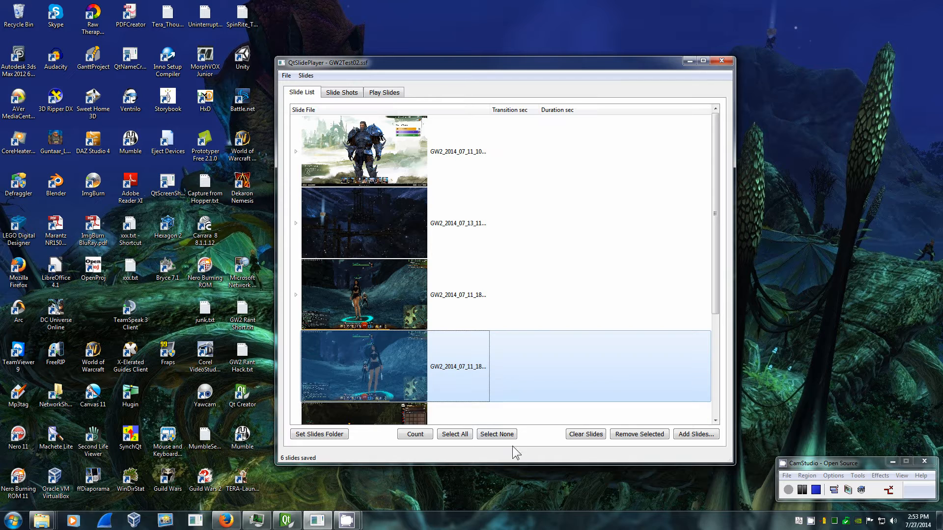
{"action": "left_click", "coordinate": [639, 436]}
- Frame the new fourth slide on the woman in fur-trimmed leather and the figure behind her, and add three shots with that framing
{"action": "left_click", "coordinate": [373, 377]}
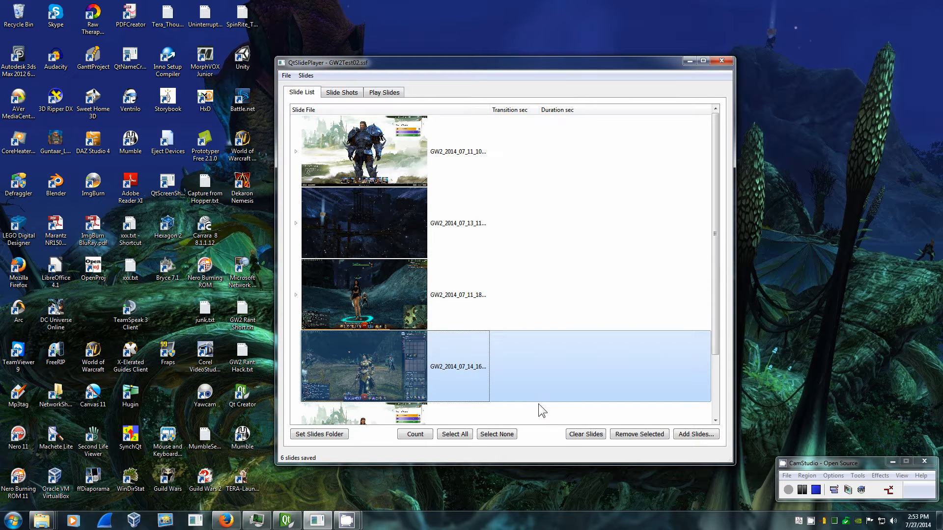
{"action": "left_click", "coordinate": [349, 94]}
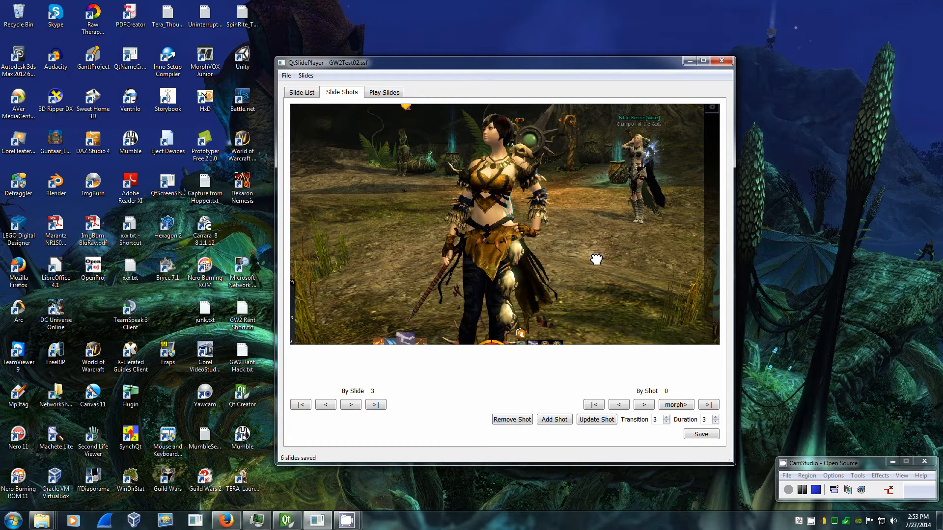
{"action": "left_click_drag", "start_coordinate": [607, 260], "coordinate": [610, 261]}
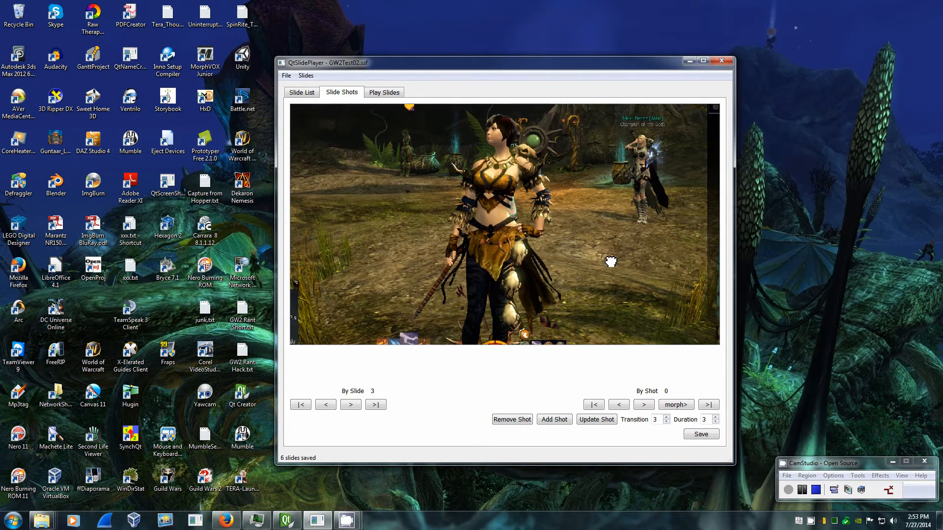
{"action": "left_click", "coordinate": [563, 424]}
{"action": "left_click", "coordinate": [563, 424]}
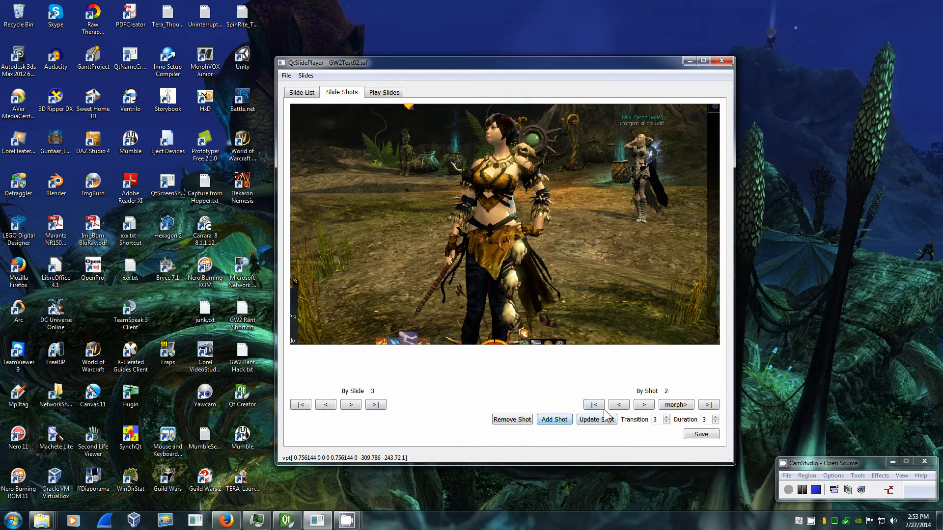
- Reframe slide 3's shot 1 as a close-up of the leather-clad woman's head and torso, and update the shot
{"action": "left_click", "coordinate": [619, 404]}
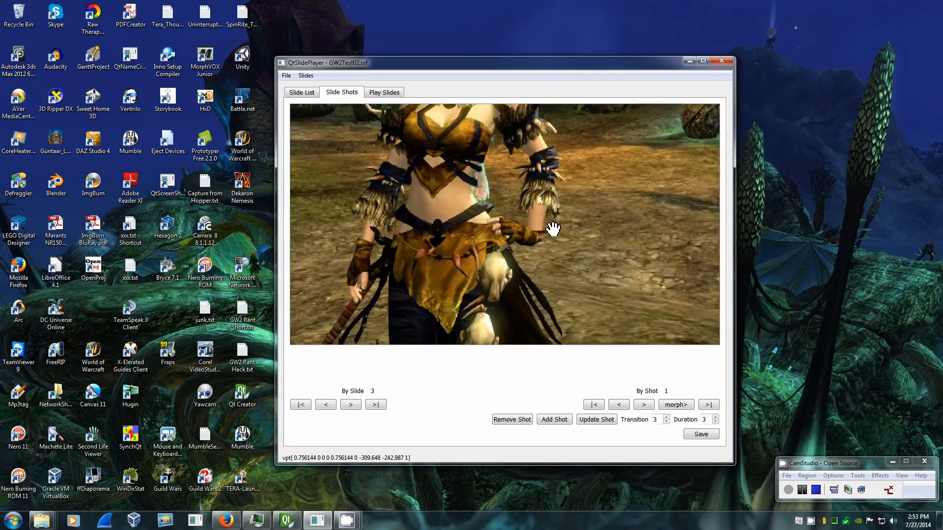
{"action": "left_click_drag", "start_coordinate": [553, 229], "coordinate": [638, 344]}
{"action": "left_click_drag", "start_coordinate": [608, 249], "coordinate": [650, 291]}
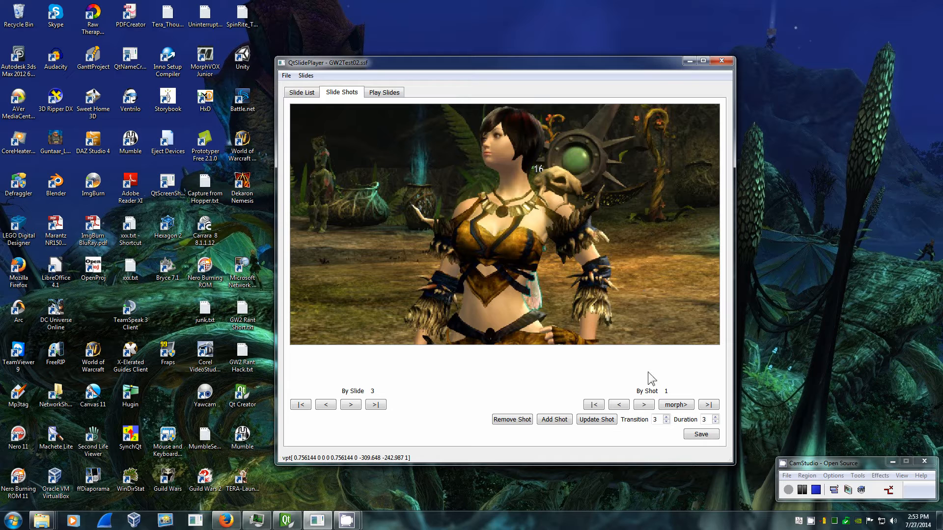
{"action": "left_click", "coordinate": [609, 422]}
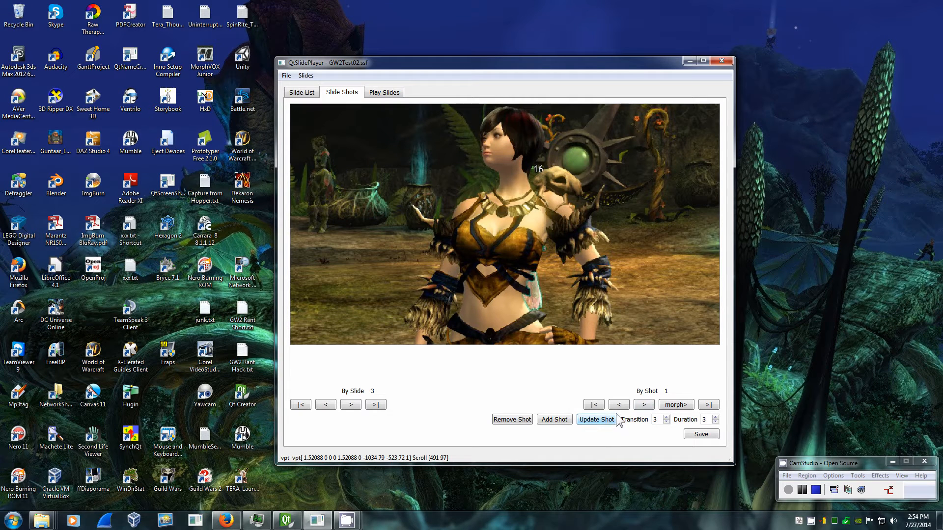
- Add shot 2 to slide 3, framed as a close-up of the leather-clad woman's hips and legs, and update the shot
{"action": "left_click", "coordinate": [565, 421]}
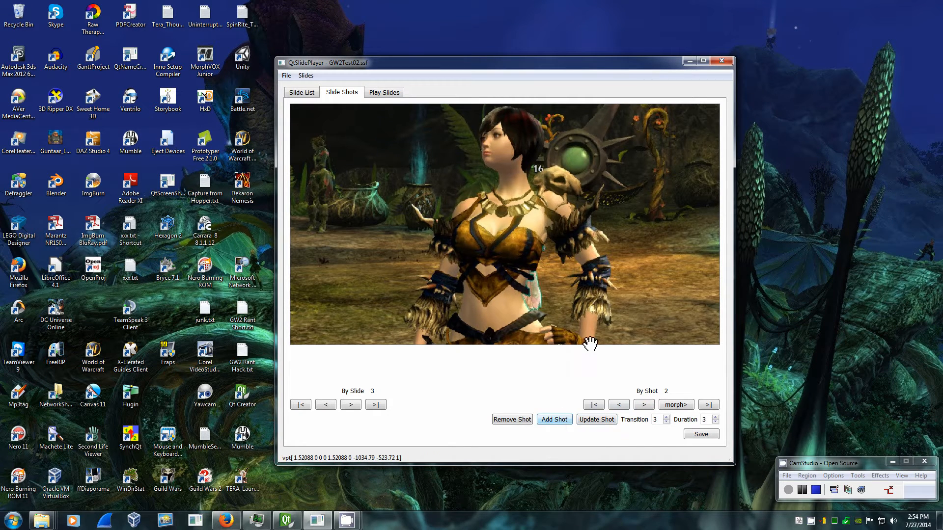
{"action": "left_click_drag", "start_coordinate": [590, 344], "coordinate": [590, 121]}
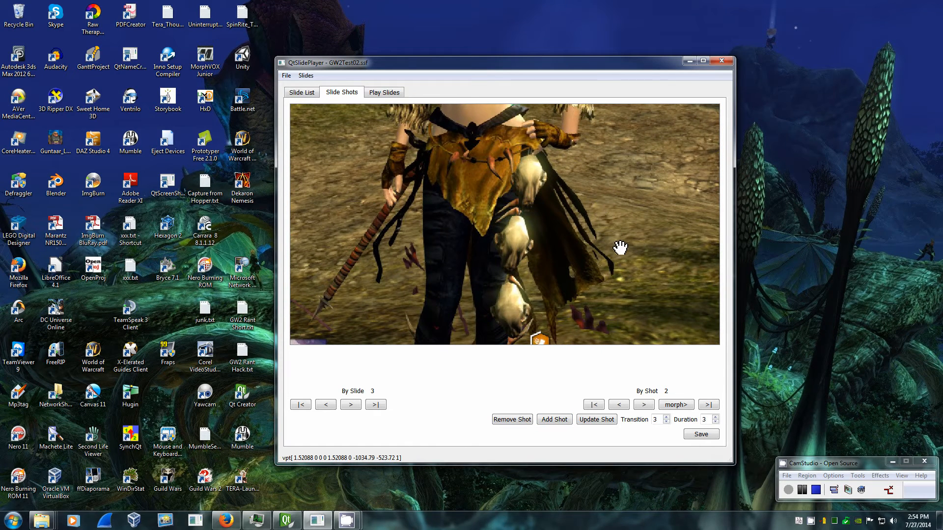
{"action": "left_click_drag", "start_coordinate": [622, 254], "coordinate": [614, 250]}
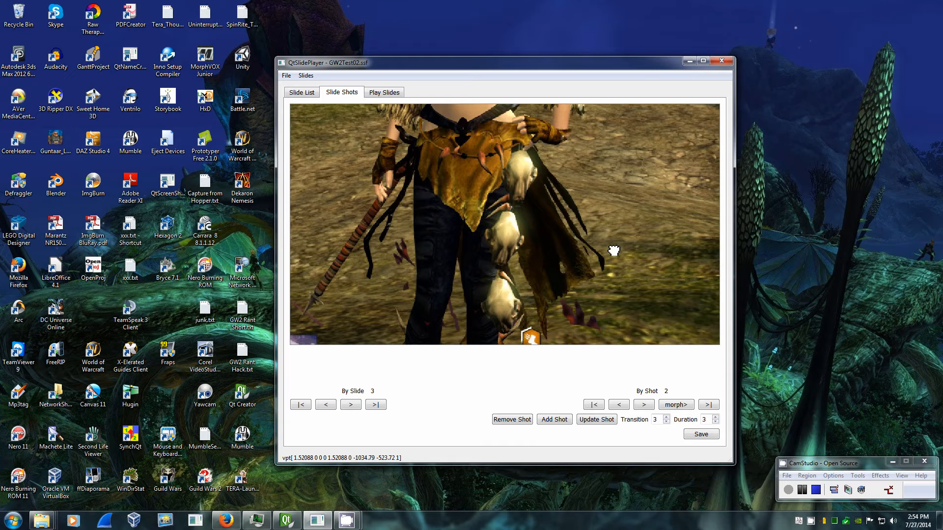
{"action": "left_click", "coordinate": [605, 420]}
- Review slide 3's shots from shot 3 back to shot 0 and save the slide show
{"action": "left_click", "coordinate": [643, 405]}
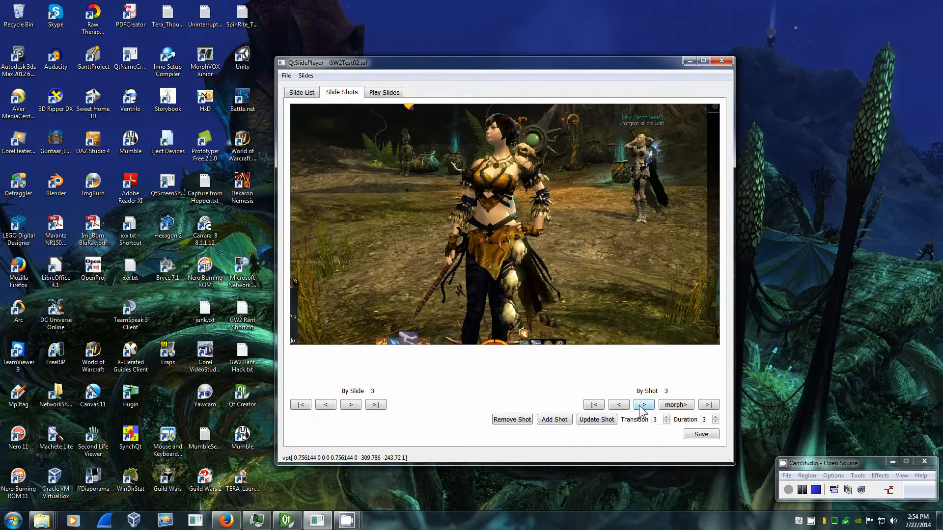
{"action": "left_click", "coordinate": [619, 405]}
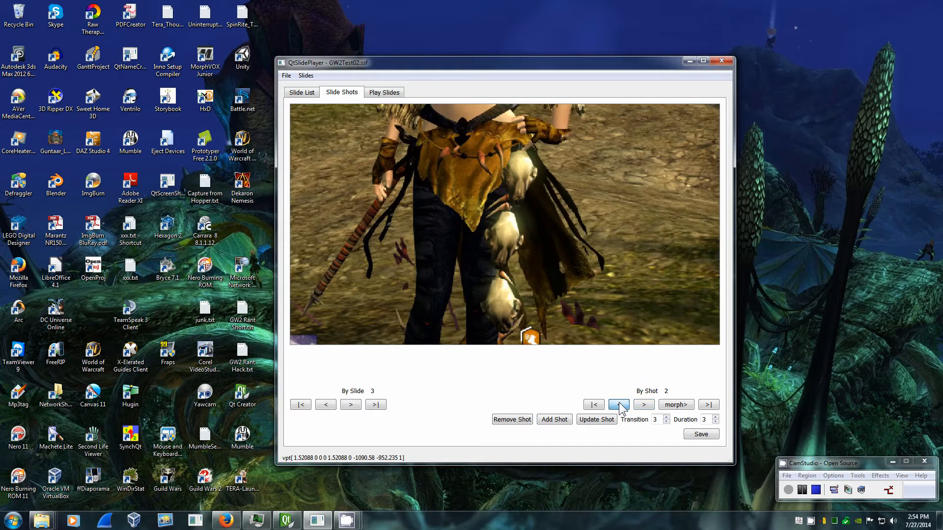
{"action": "double_click", "coordinate": [620, 405]}
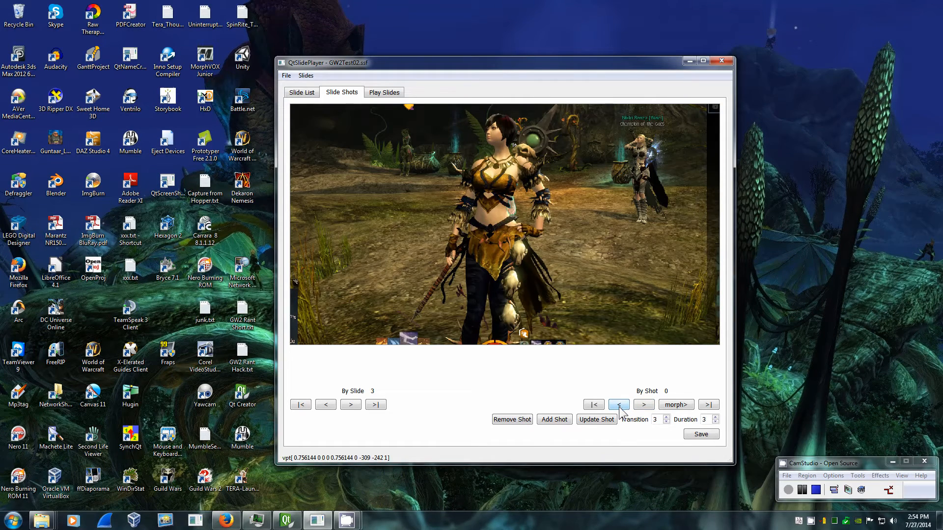
{"action": "left_click", "coordinate": [695, 435]}
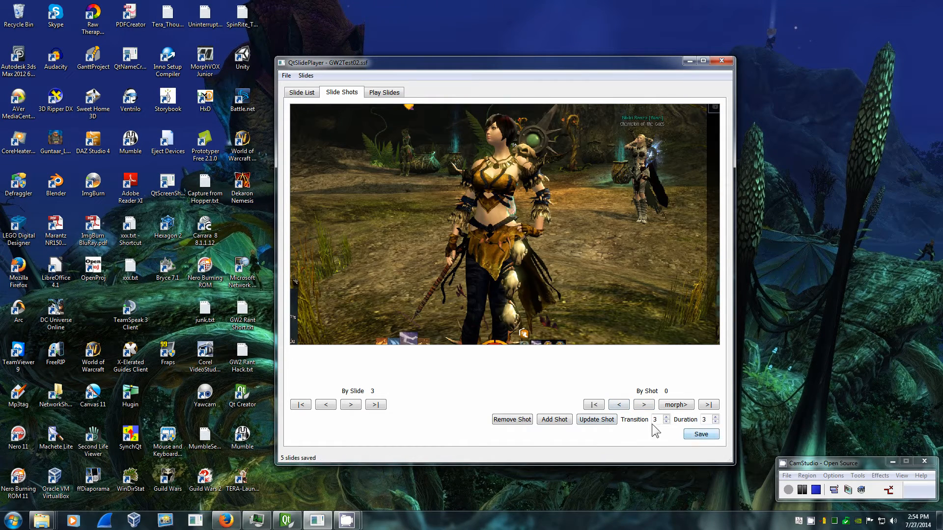
- Go to slide 4, the woman in red armor, and add three shots with the full-picture framing
{"action": "left_click", "coordinate": [352, 407]}
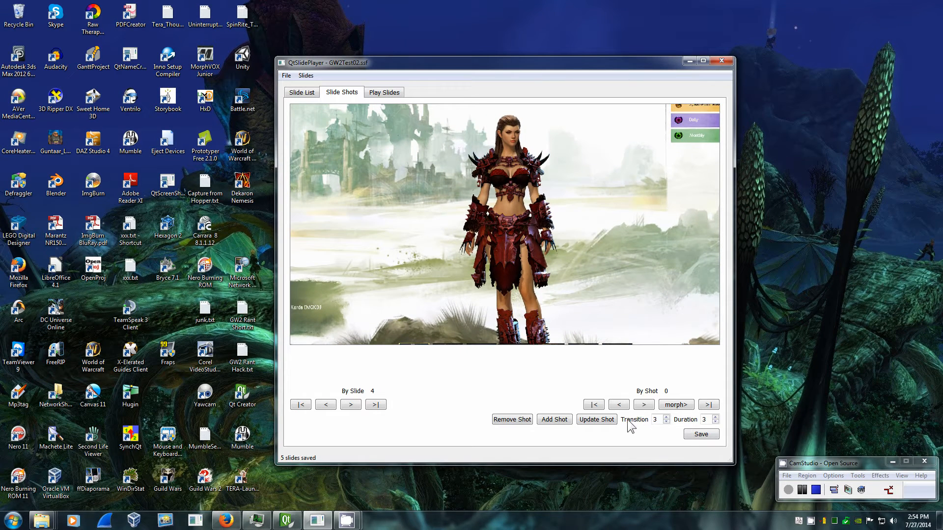
{"action": "left_click", "coordinate": [560, 420]}
{"action": "left_click", "coordinate": [559, 420]}
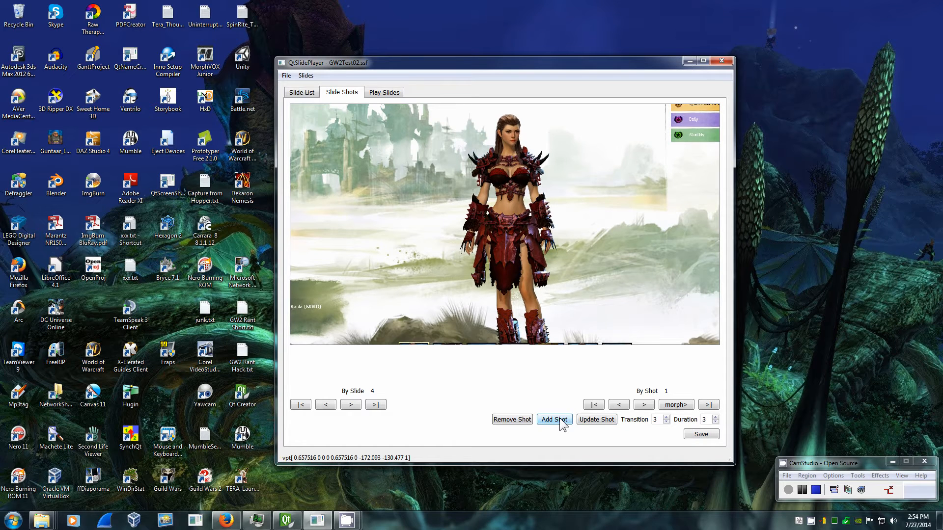
{"action": "left_click", "coordinate": [560, 420]}
- Reframe slide 4's shot 1 as a close-up of the woman's head and torso, and add shot 2 framed on her skirt and legs
{"action": "left_click", "coordinate": [618, 405]}
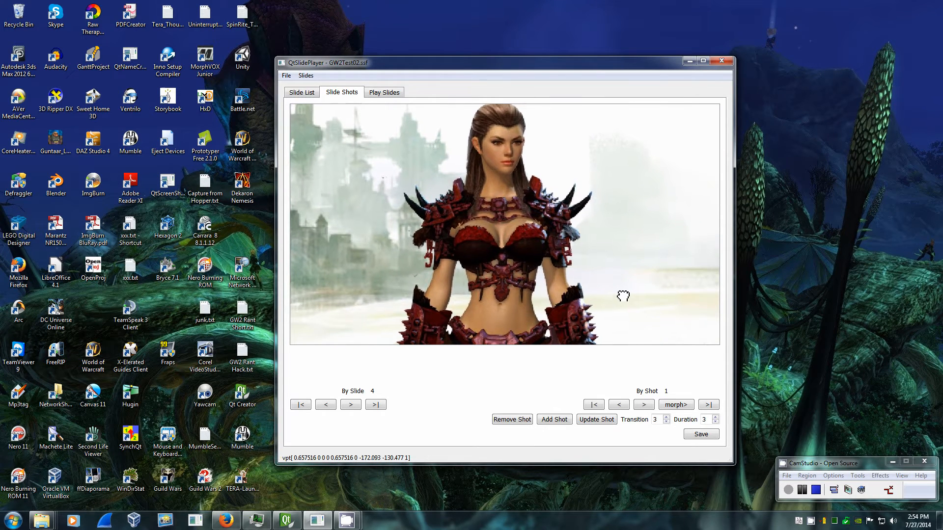
{"action": "left_click", "coordinate": [606, 420]}
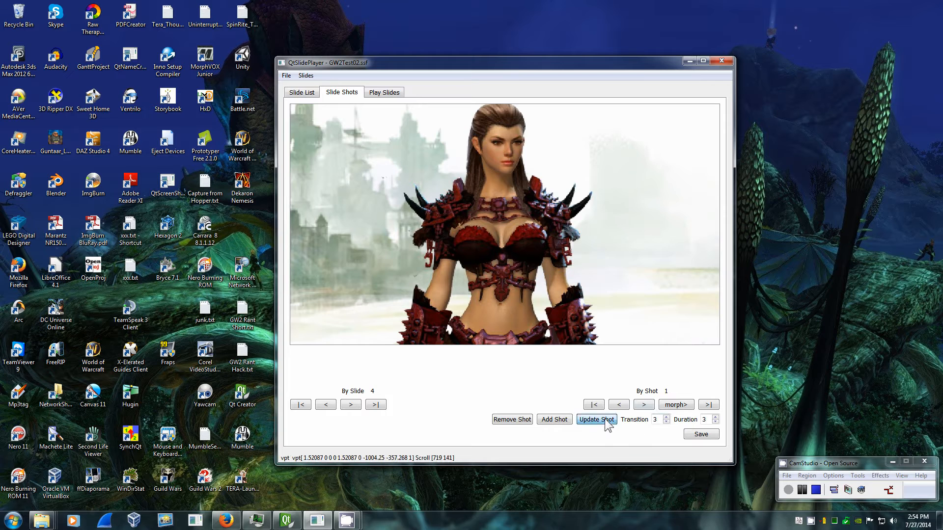
{"action": "left_click", "coordinate": [553, 420]}
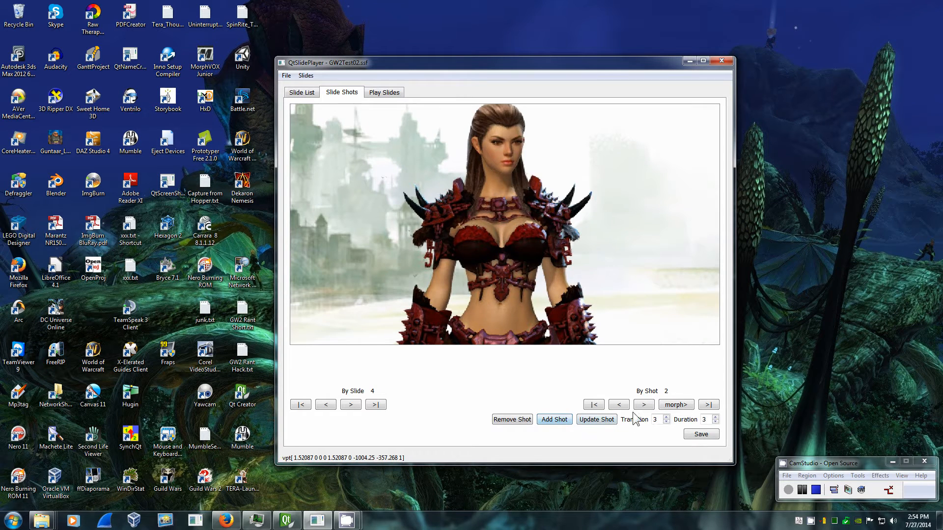
{"action": "left_click_drag", "start_coordinate": [567, 321], "coordinate": [558, 110]}
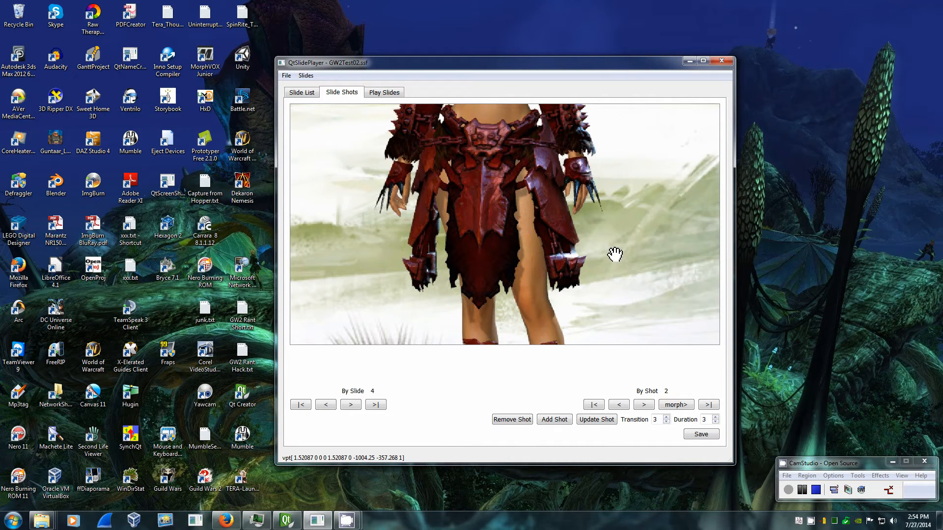
{"action": "left_click_drag", "start_coordinate": [615, 261], "coordinate": [606, 185]}
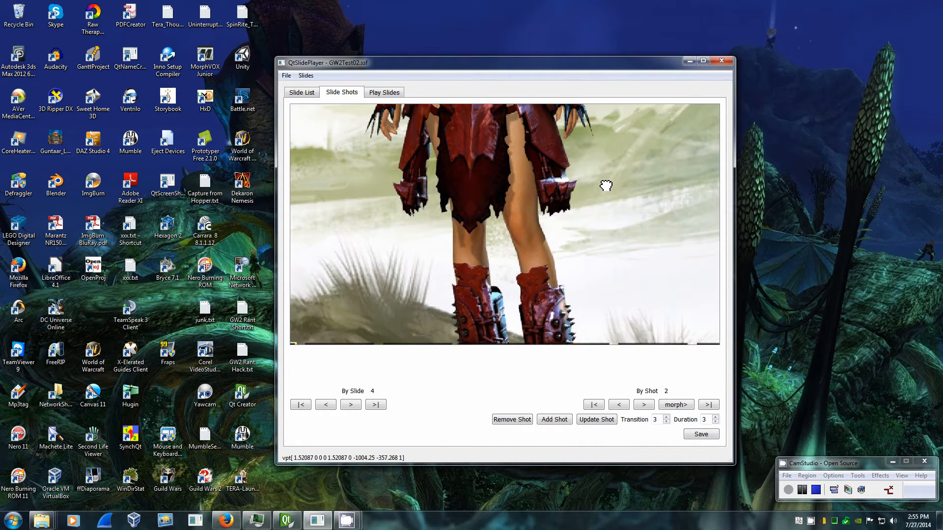
{"action": "left_click", "coordinate": [605, 420]}
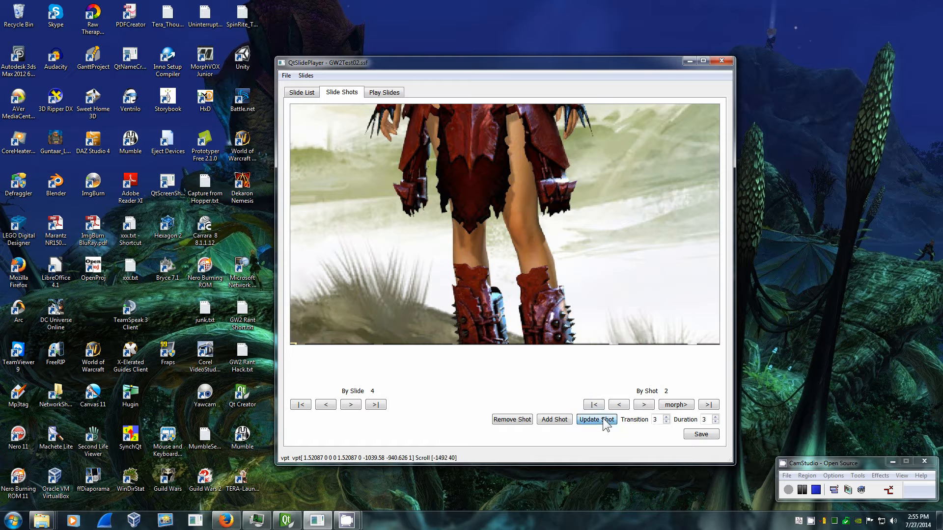
- Review slide 4's shots 0 to 3 in order and save the slide show
{"action": "left_click", "coordinate": [594, 404]}
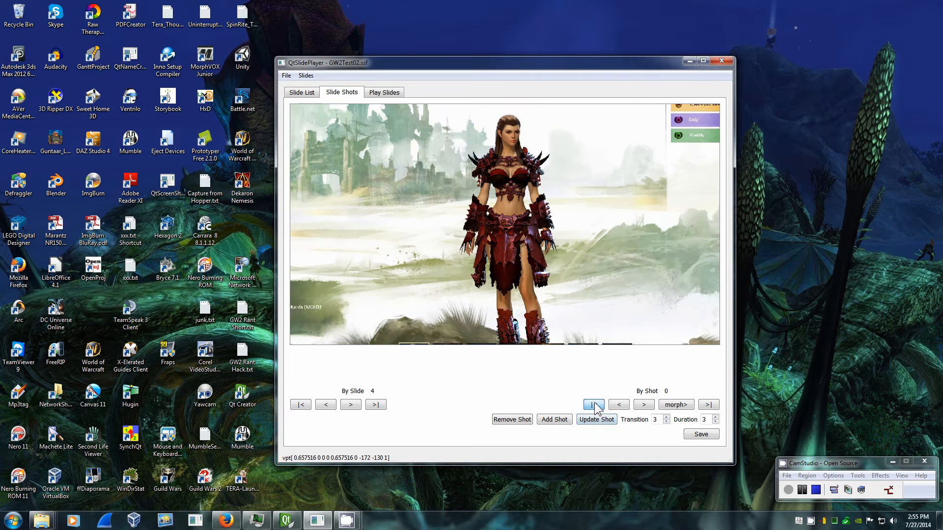
{"action": "left_click", "coordinate": [644, 405]}
{"action": "left_click", "coordinate": [644, 405]}
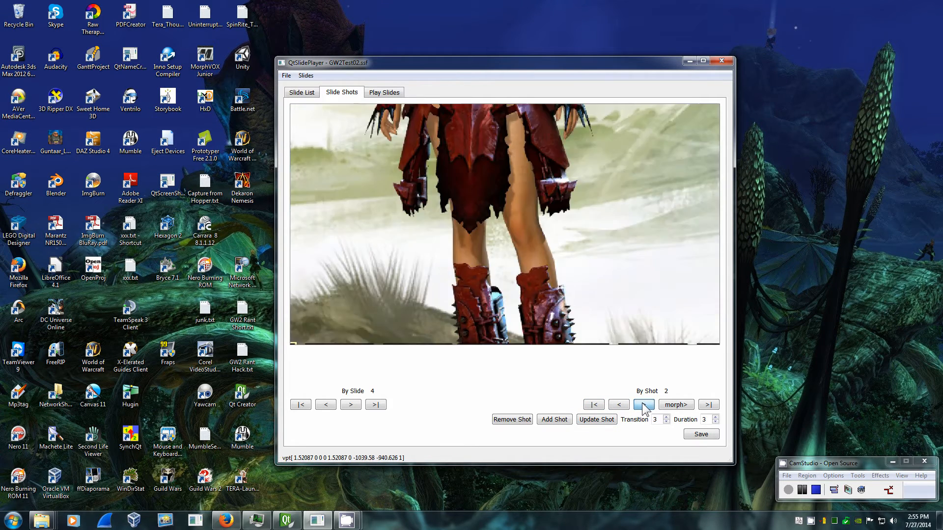
{"action": "left_click", "coordinate": [644, 405]}
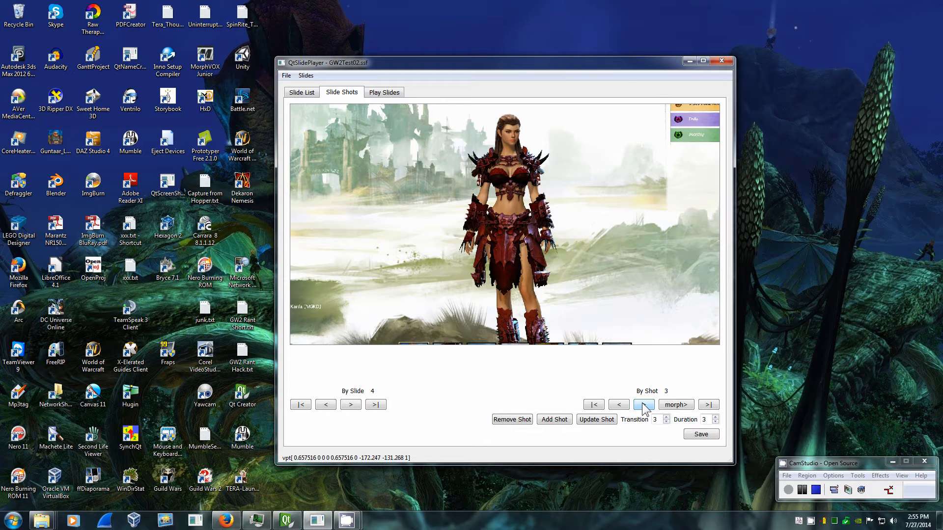
{"action": "left_click", "coordinate": [694, 436]}
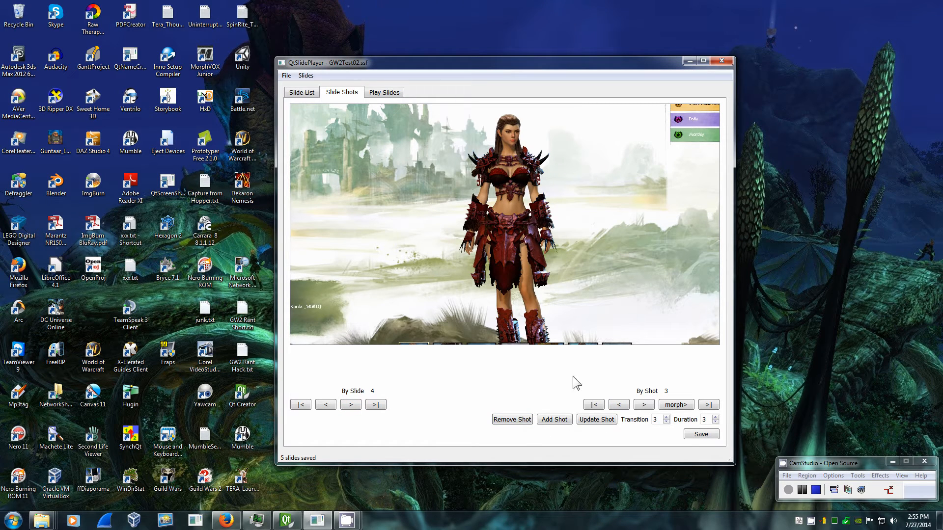
{"action": "left_click", "coordinate": [816, 489]}
{"action": "left_click", "coordinate": [788, 489]}
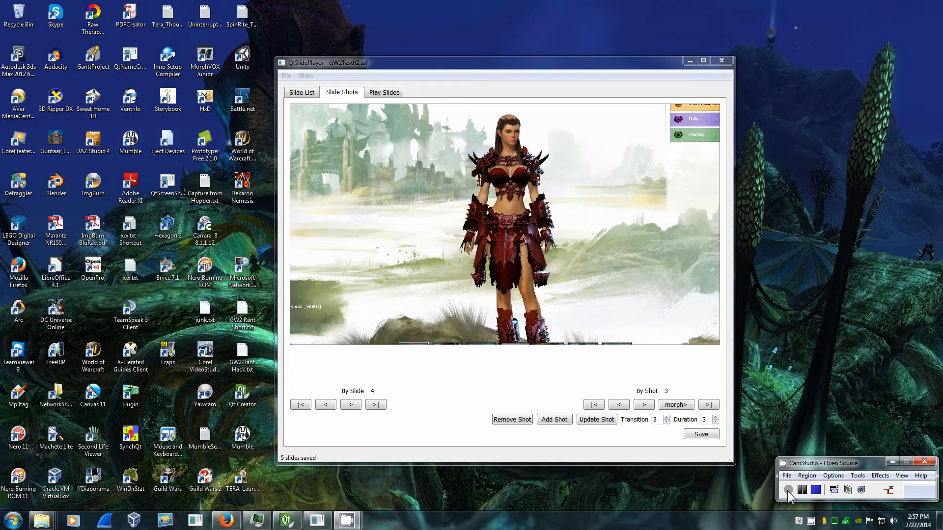
{"action": "left_click", "coordinate": [702, 436]}
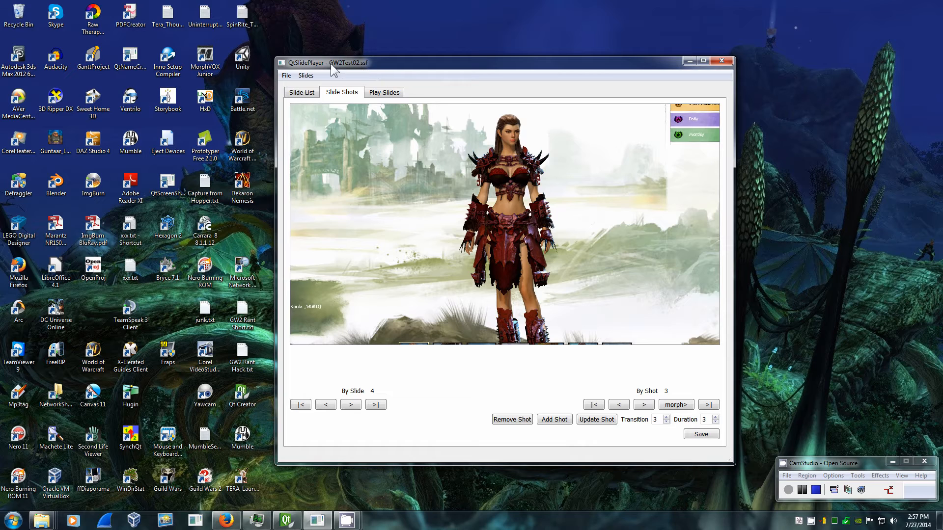
- Expand the armored man, dark night city and leather-clad woman slides in the slide list to examine their shots' transition and duration times
{"action": "left_click", "coordinate": [296, 96]}
{"action": "scroll", "coordinate": [562, 200], "scroll_direction": "down", "scroll_amount": 1}
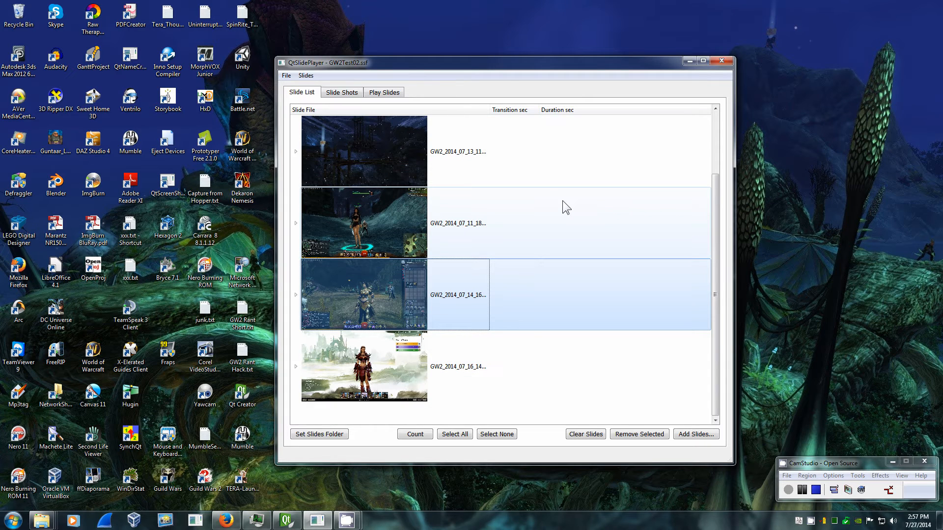
{"action": "scroll", "coordinate": [562, 201], "scroll_direction": "up", "scroll_amount": 1}
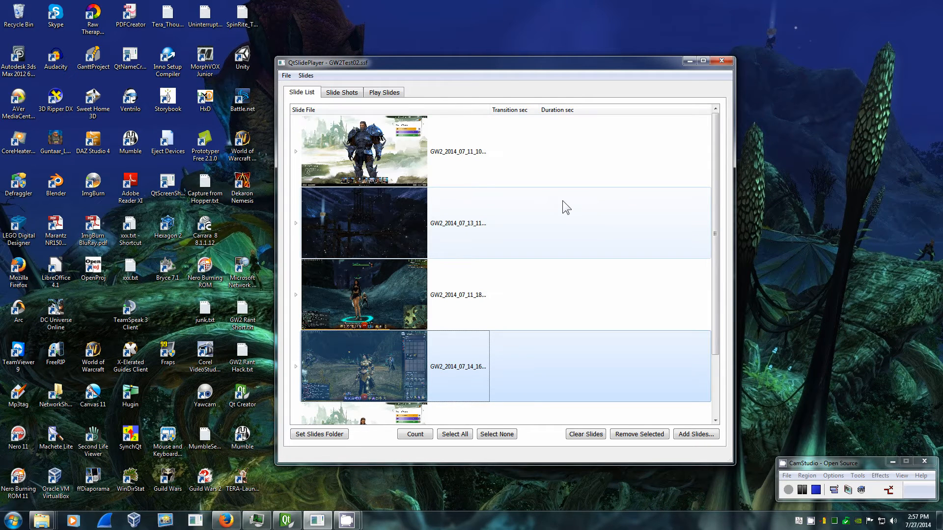
{"action": "left_click", "coordinate": [295, 152]}
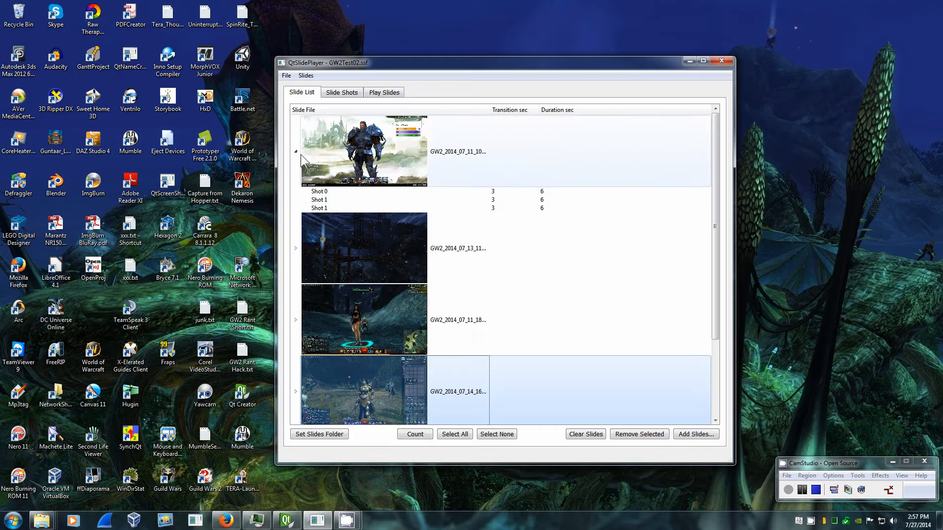
{"action": "left_click", "coordinate": [296, 248]}
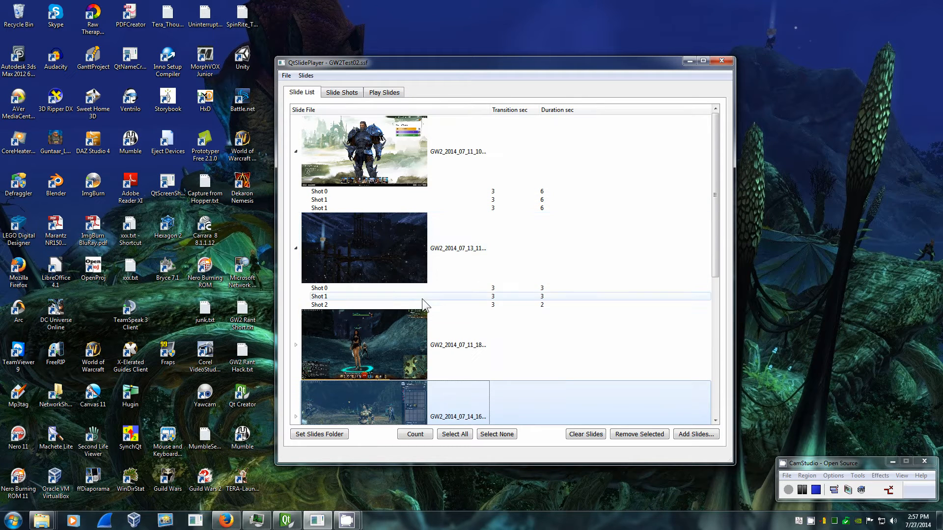
{"action": "scroll", "coordinate": [565, 323], "scroll_direction": "down", "scroll_amount": 2}
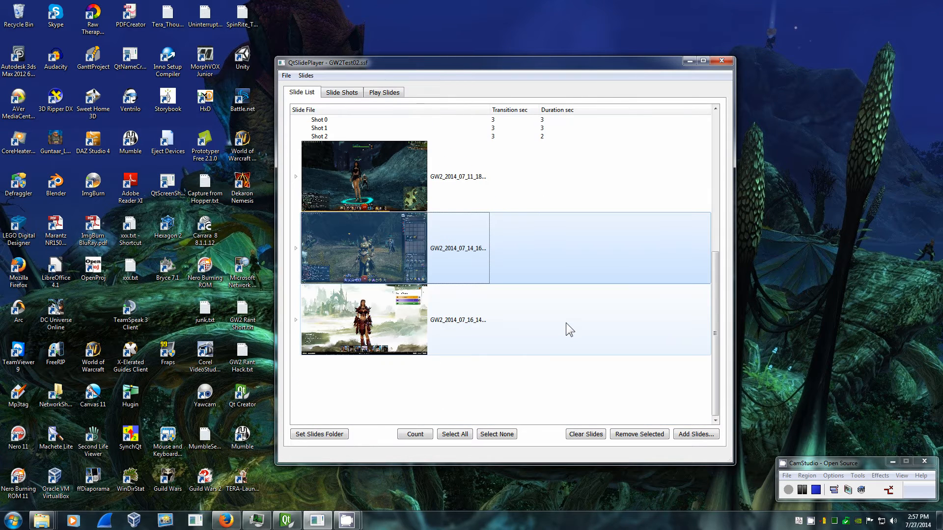
{"action": "left_click", "coordinate": [295, 248]}
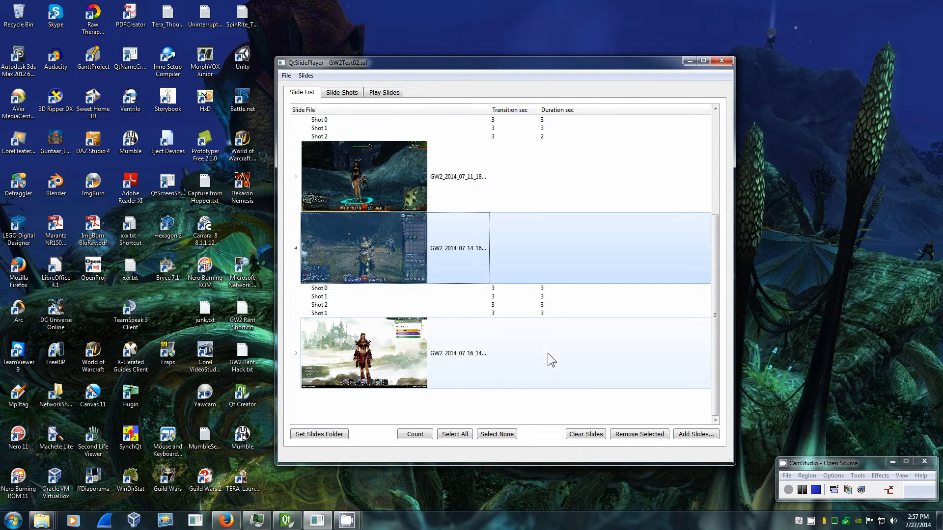
{"action": "scroll", "coordinate": [548, 353], "scroll_direction": "up", "scroll_amount": 2}
{"action": "scroll", "coordinate": [548, 353], "scroll_direction": "down", "scroll_amount": 4}
{"action": "scroll", "coordinate": [548, 353], "scroll_direction": "up", "scroll_amount": 4}
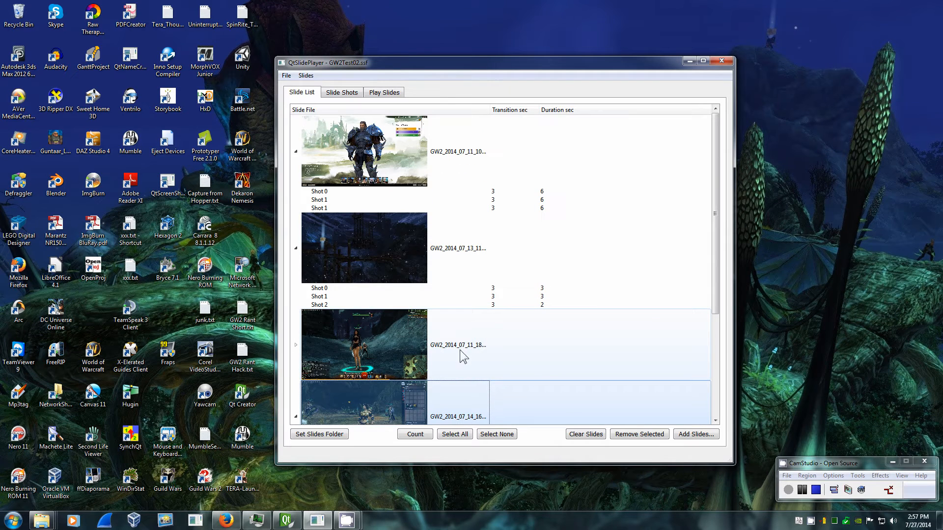
- Move the slide of the woman in the blue cave above the dark night city slide, and collapse the city slide's shots
{"action": "left_click_drag", "start_coordinate": [390, 346], "coordinate": [355, 180]}
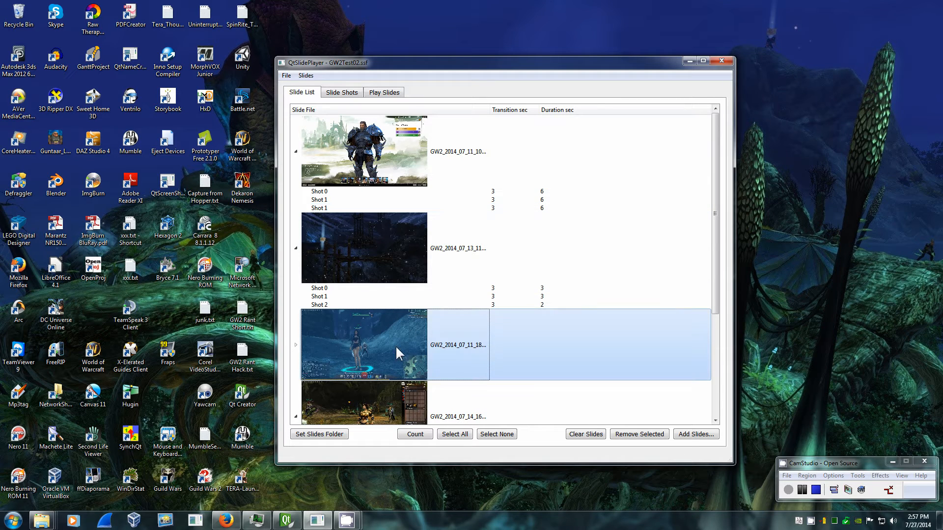
{"action": "left_click_drag", "start_coordinate": [396, 348], "coordinate": [328, 180]}
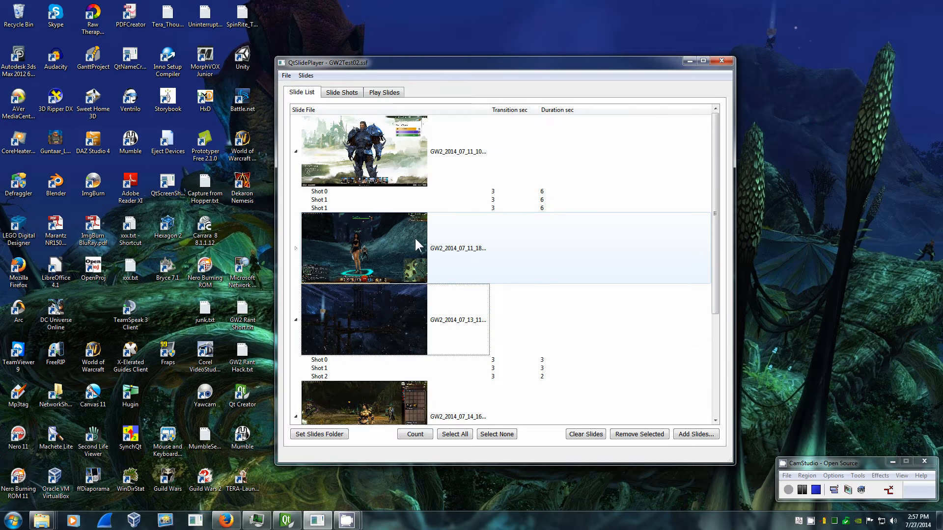
{"action": "left_click", "coordinate": [296, 320]}
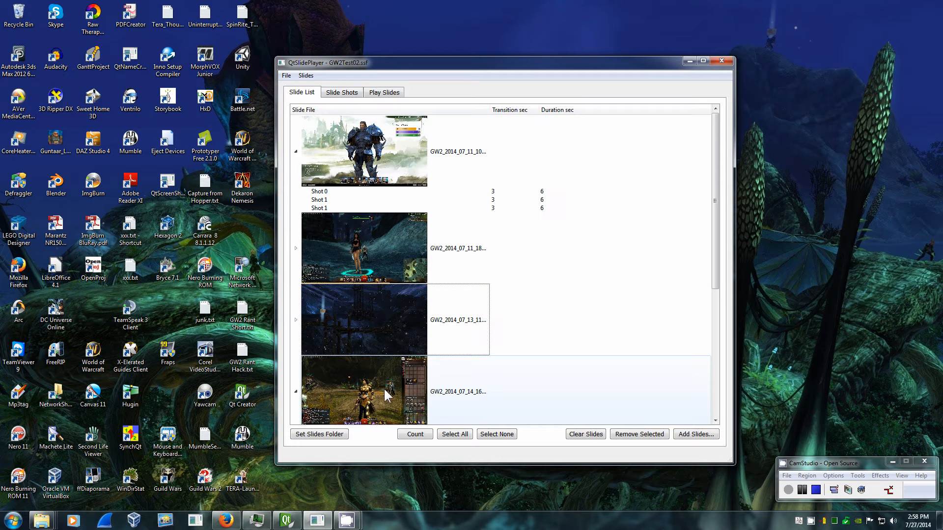
- Move the leather-clad woman's slide and the red-armored woman's slide above the dark night city slide, making the city slide the last one
{"action": "left_click", "coordinate": [375, 374]}
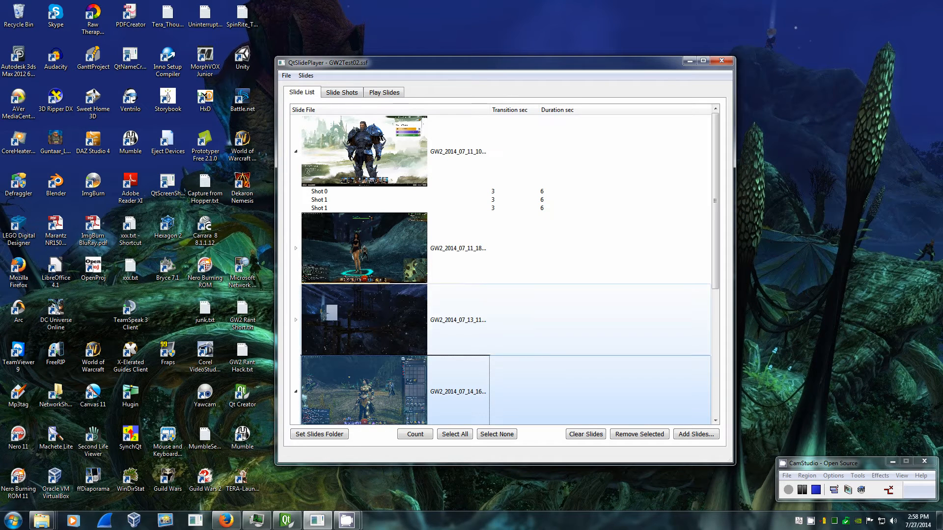
{"action": "left_click_drag", "start_coordinate": [376, 375], "coordinate": [388, 319]}
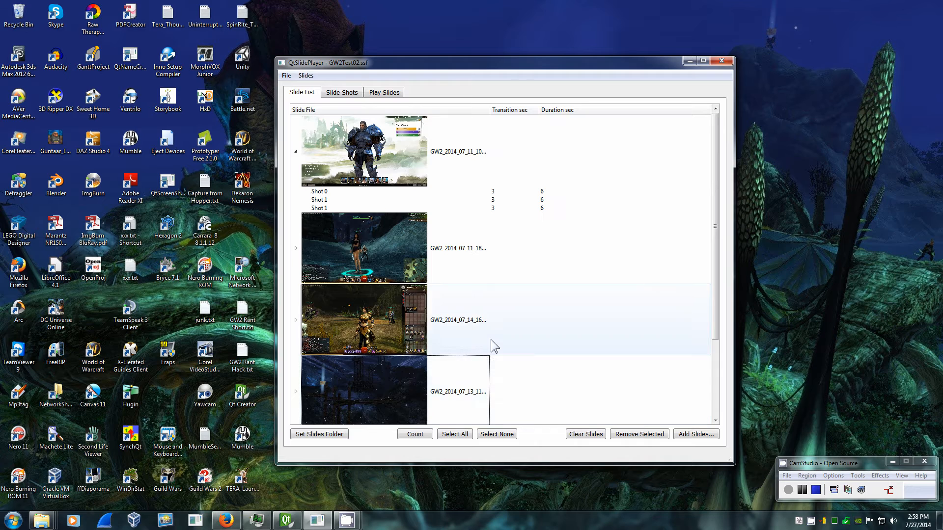
{"action": "scroll", "coordinate": [496, 339], "scroll_direction": "down", "scroll_amount": 1}
{"action": "left_click", "coordinate": [372, 388]}
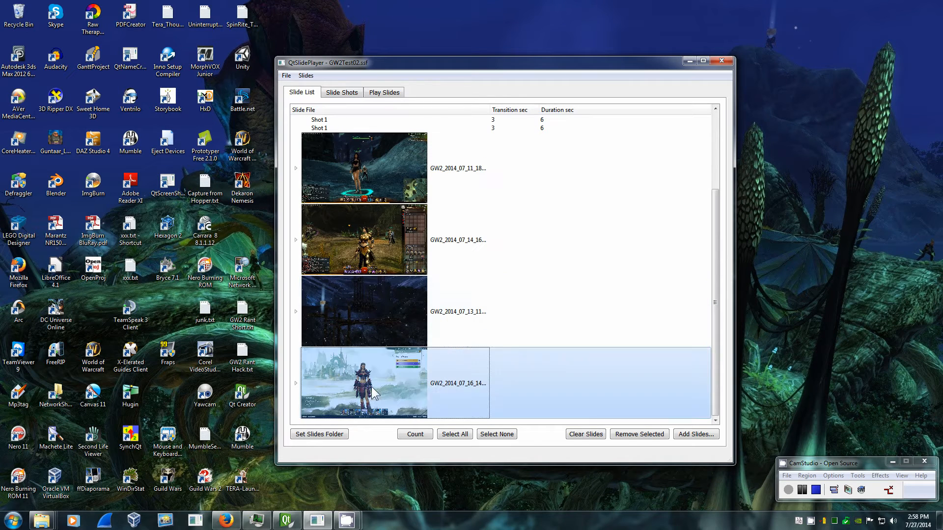
{"action": "left_click_drag", "start_coordinate": [372, 393], "coordinate": [464, 326]}
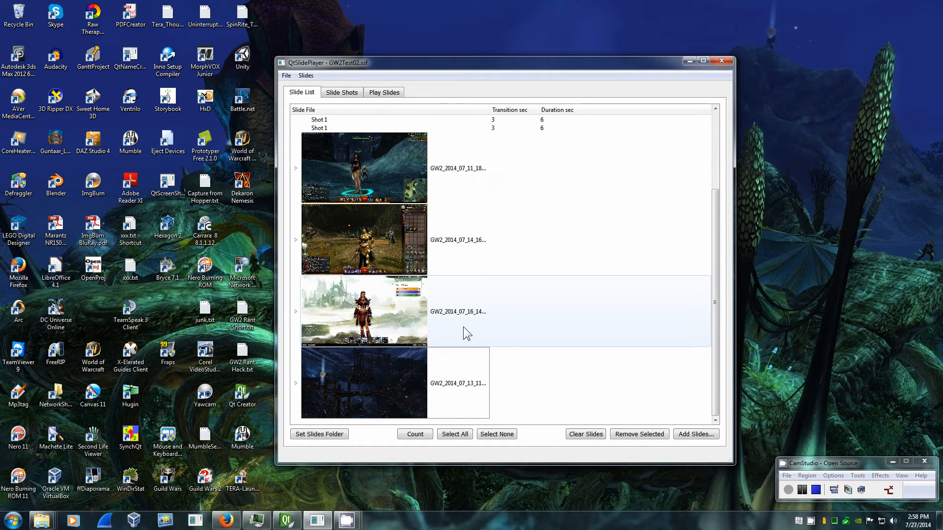
- Save the slide show with its rearranged slide order and collapse the shots of the blue-armored man's slide
{"action": "scroll", "coordinate": [464, 326], "scroll_direction": "up", "scroll_amount": 1}
{"action": "scroll", "coordinate": [463, 327], "scroll_direction": "down", "scroll_amount": 1}
{"action": "scroll", "coordinate": [464, 327], "scroll_direction": "up", "scroll_amount": 1}
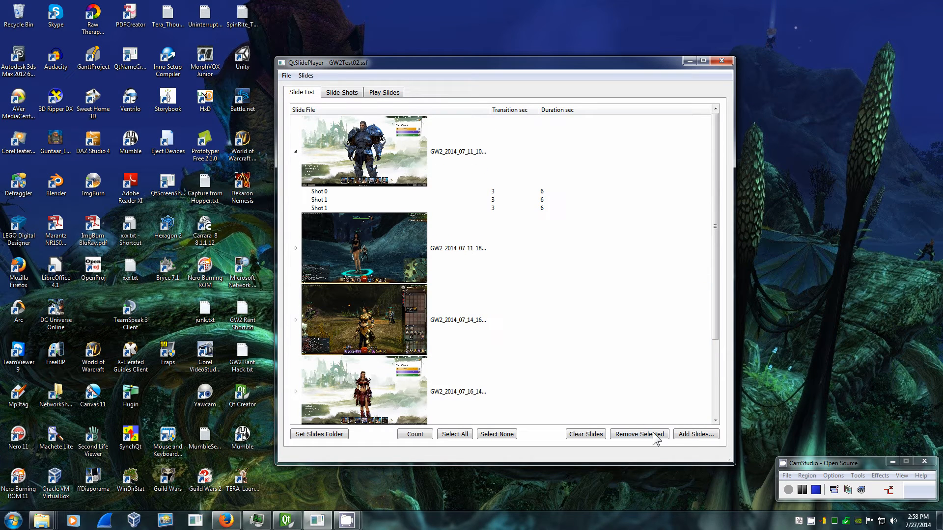
{"action": "left_click", "coordinate": [286, 75]}
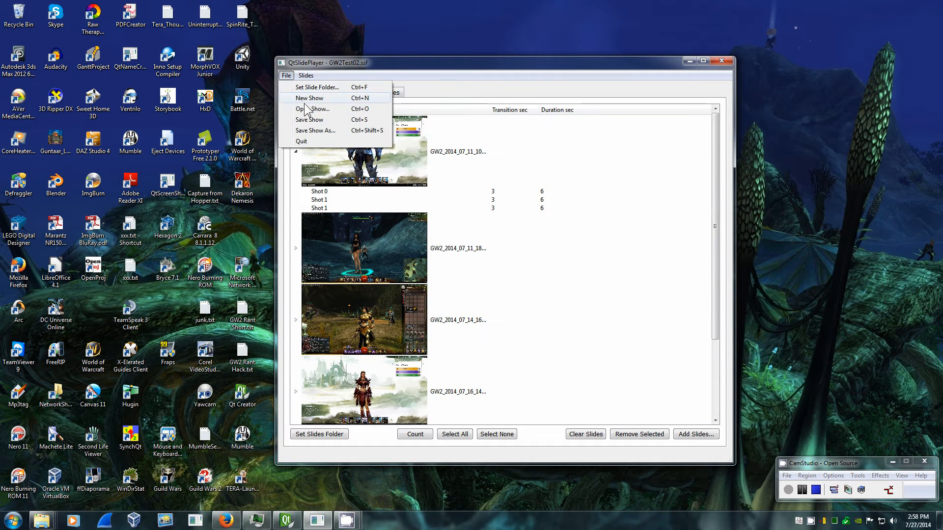
{"action": "left_click", "coordinate": [308, 119]}
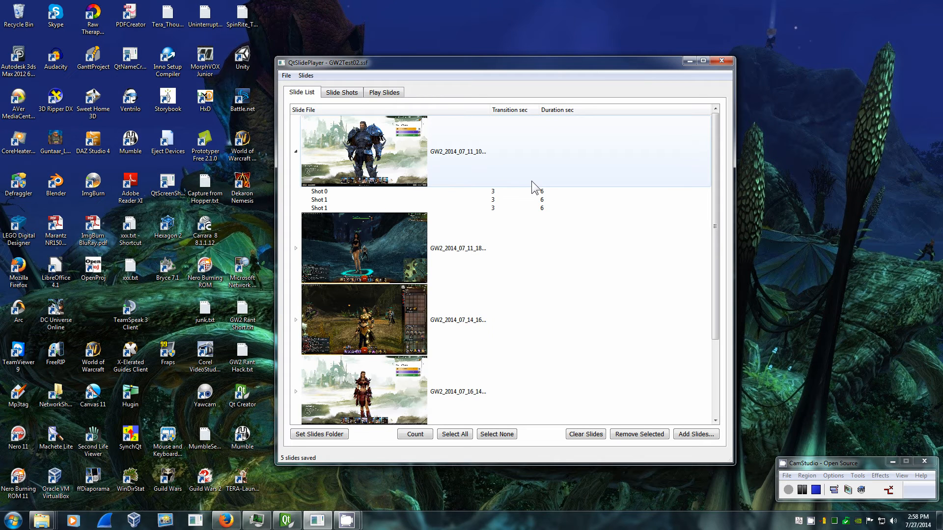
{"action": "left_click", "coordinate": [295, 152]}
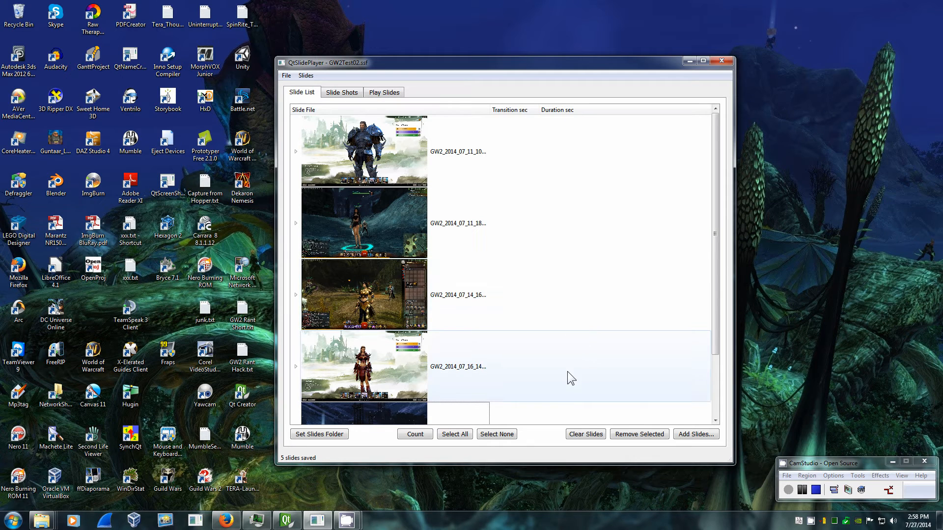
- Play the slide show in full screen to check the slides and their morphing shots
{"action": "left_click", "coordinate": [392, 94]}
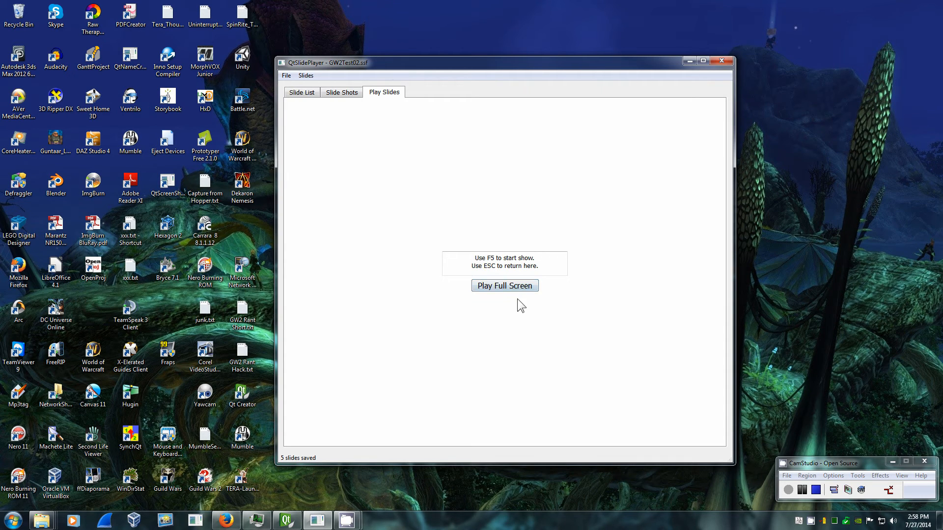
{"action": "left_click", "coordinate": [505, 286]}
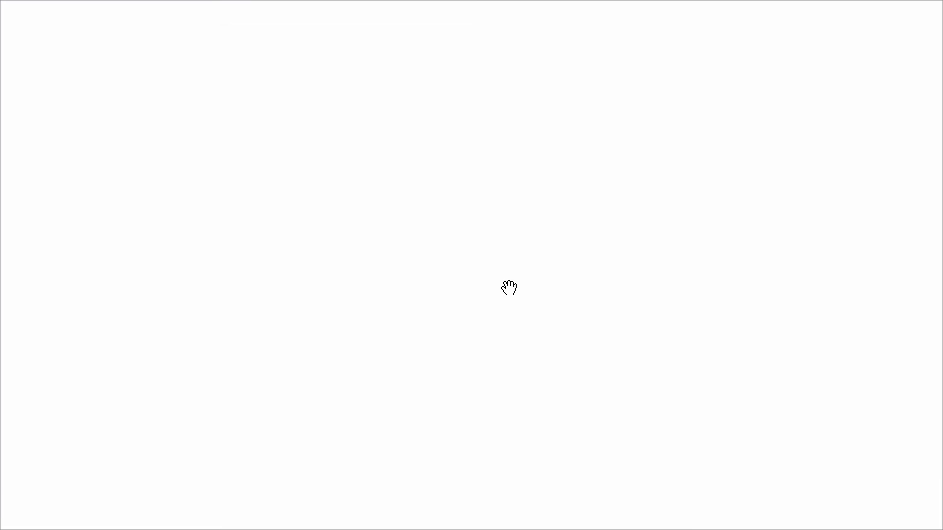